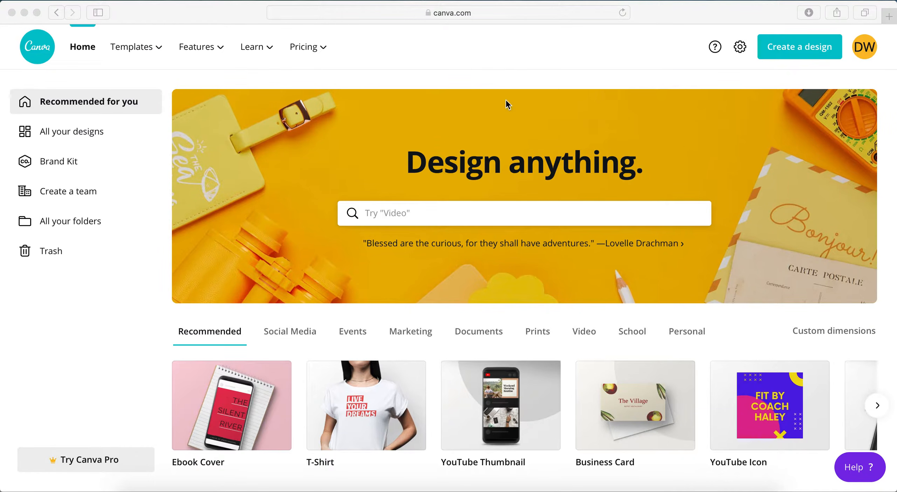
Switch to Google Chrome and examine the Kindle Direct Publishing Paperback Cover Templates introduction and its web address
left_click(482, 55)
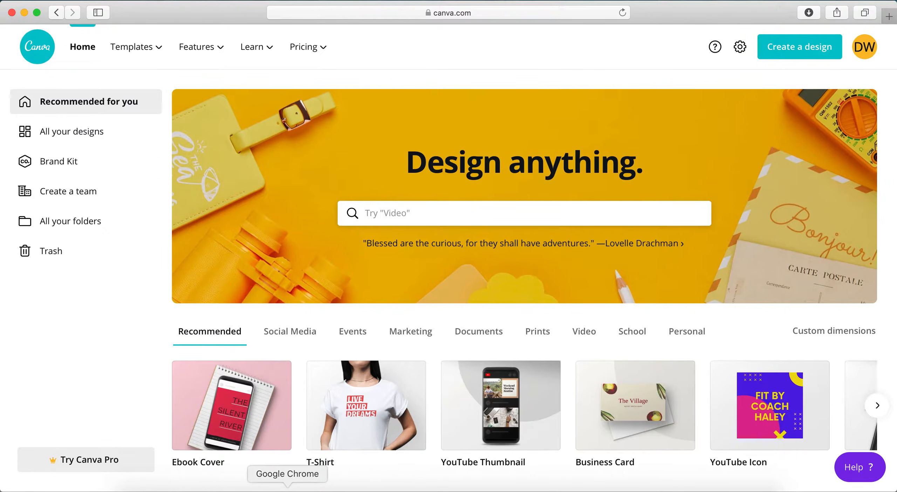
left_click(287, 489)
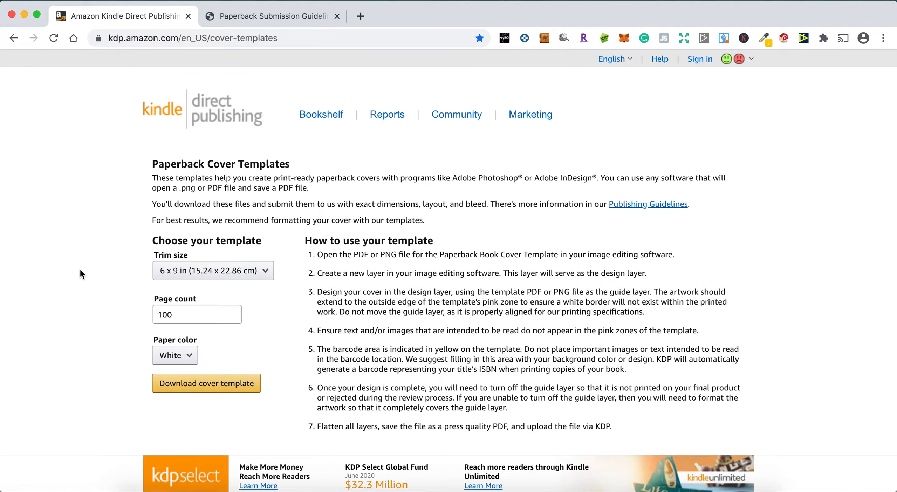
left_click_drag(153, 162, 279, 189)
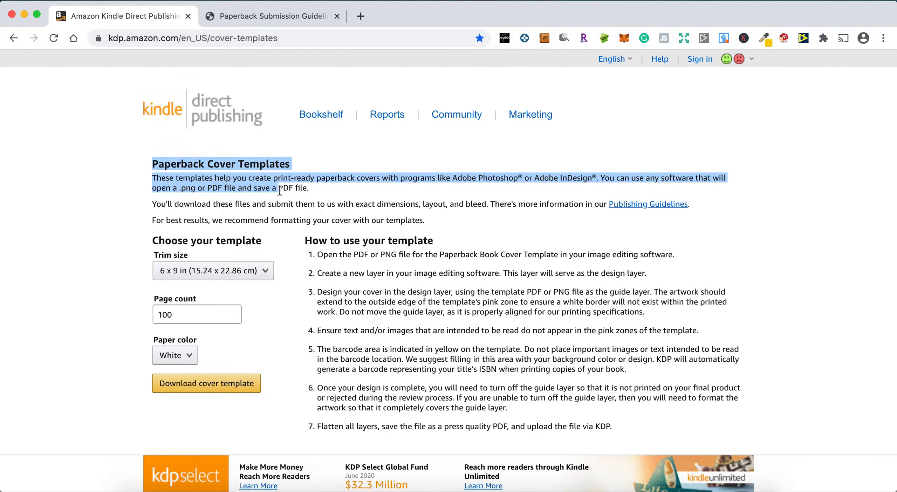
left_click(263, 163)
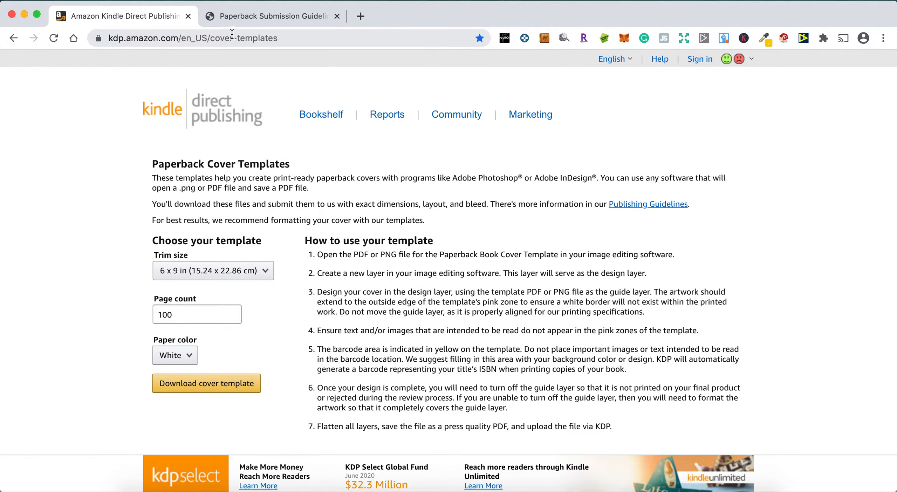
left_click(216, 38)
double_click(234, 38)
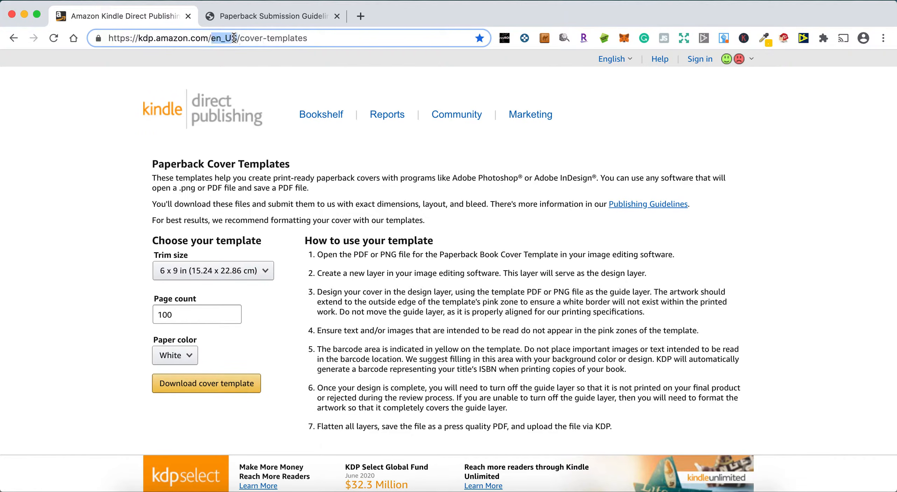
double_click(282, 37)
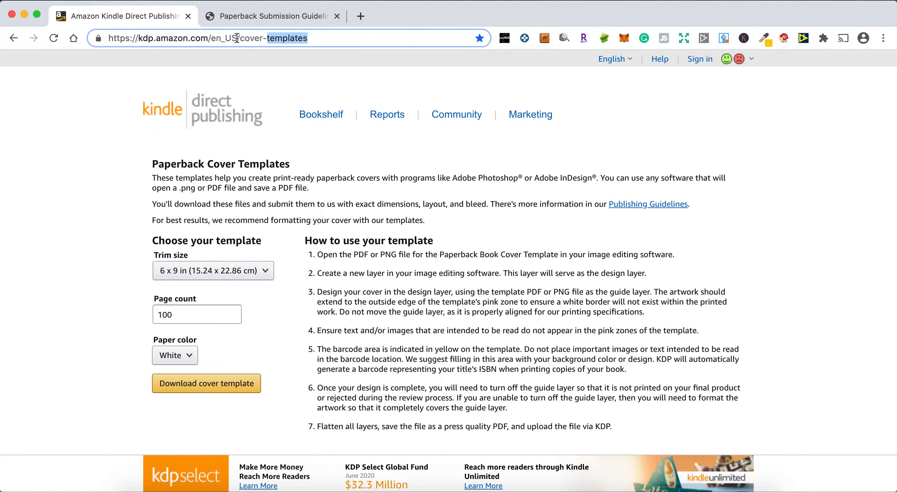
left_click_drag(240, 38, 328, 39)
left_click(96, 209)
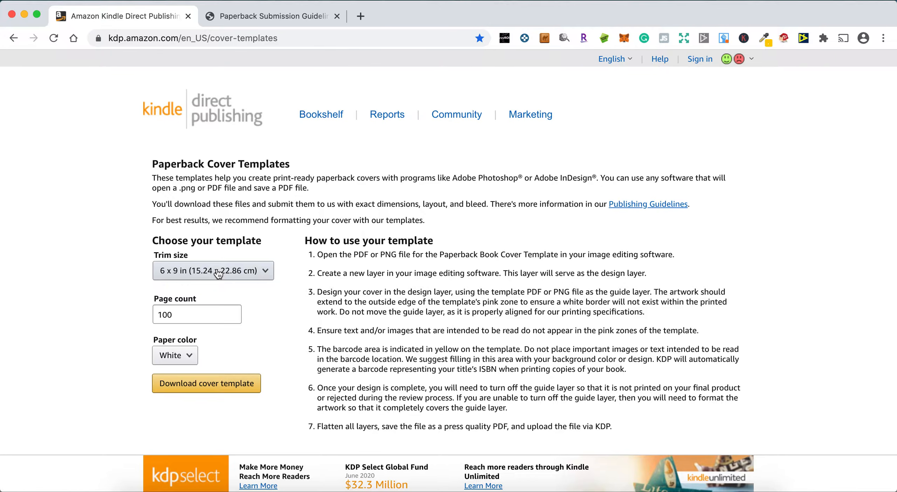
Choose the 6 x 9 in (15.24 x 22.86 cm) trim size and check the page count for the cover template
left_click(221, 277)
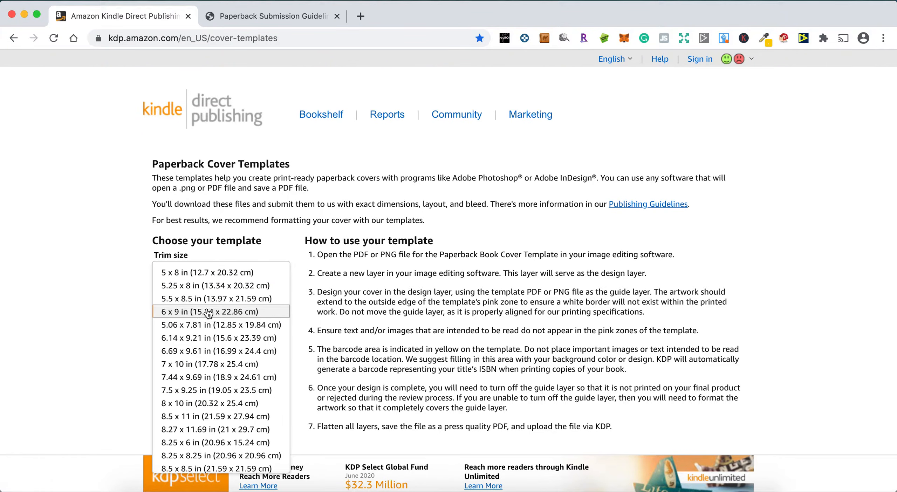
left_click(208, 312)
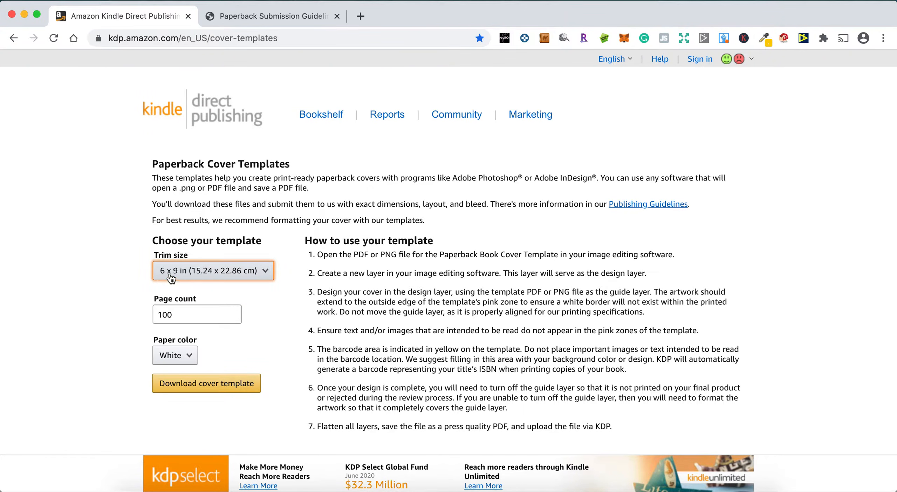
left_click(109, 300)
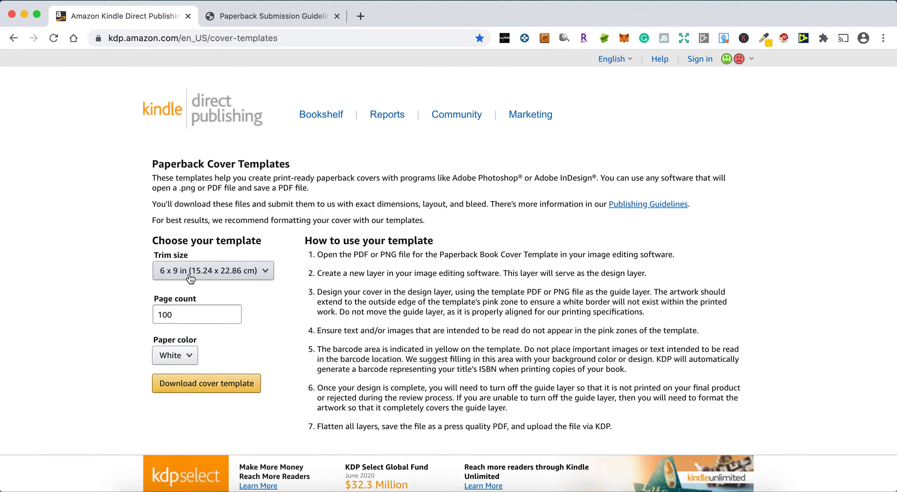
double_click(186, 314)
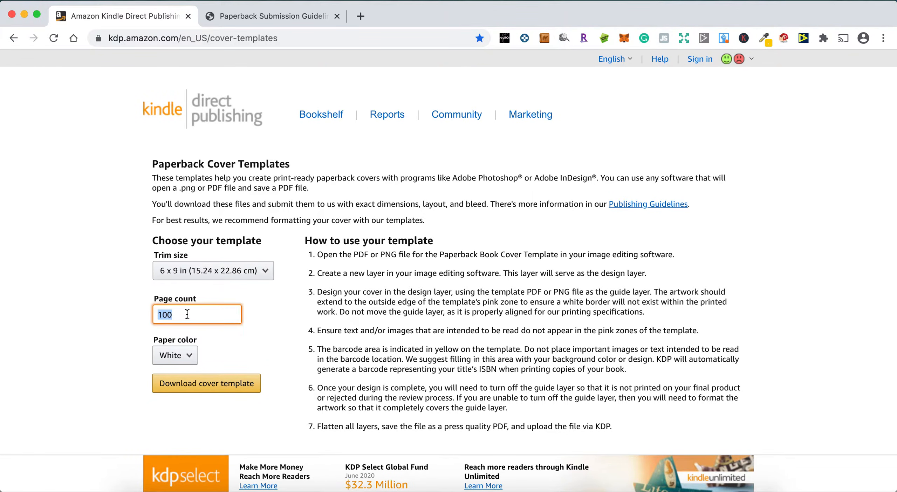
left_click(109, 338)
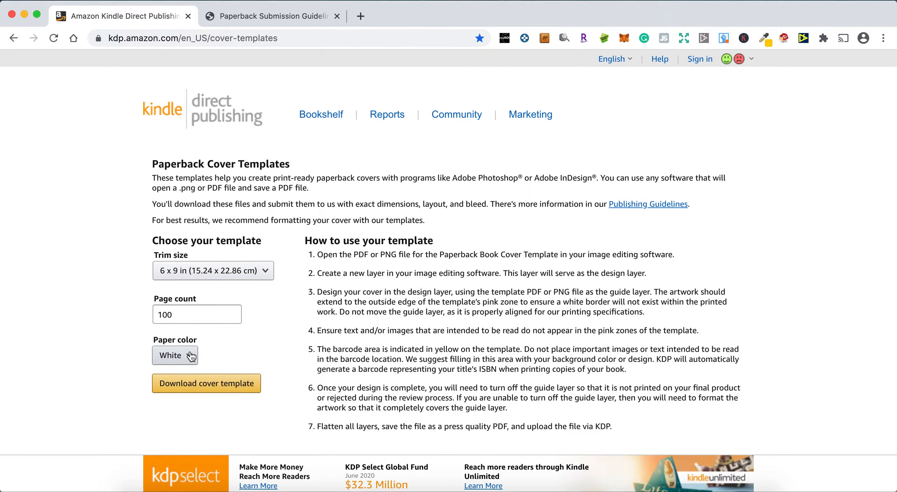
Choose White as the paper color and download the cover template
left_click(173, 355)
left_click(184, 358)
left_click(184, 358)
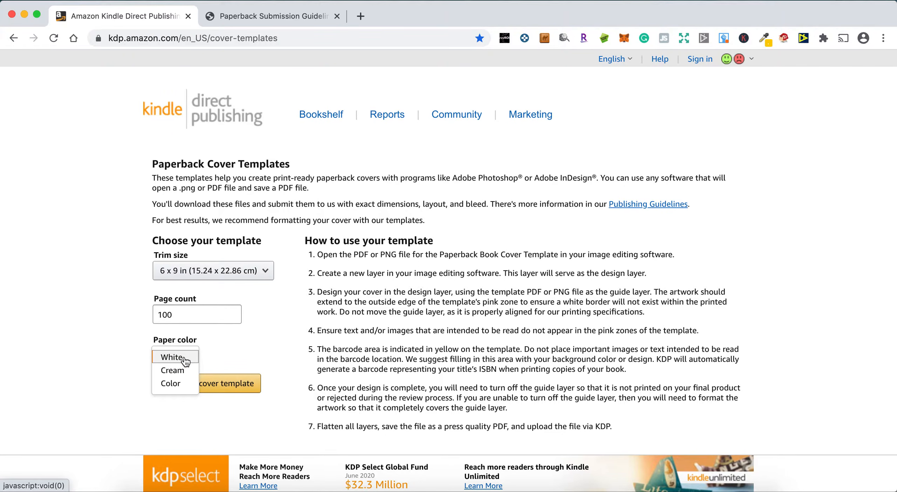
left_click(265, 361)
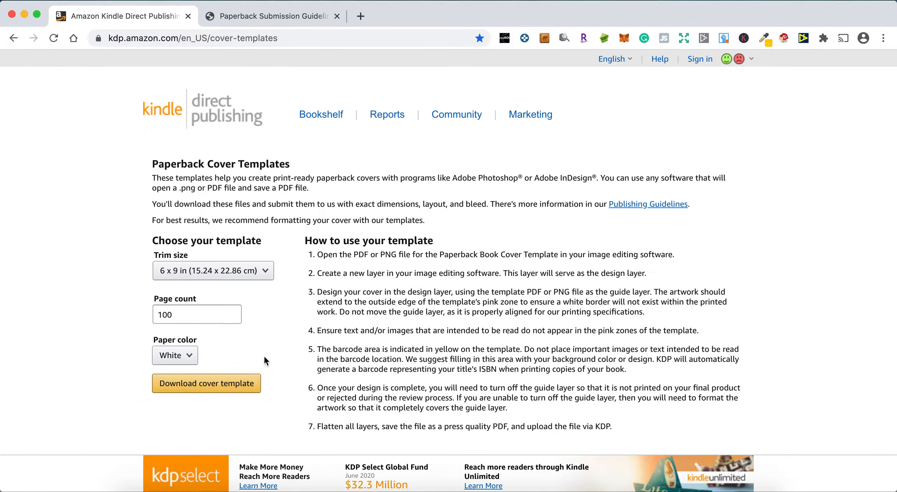
left_click(209, 387)
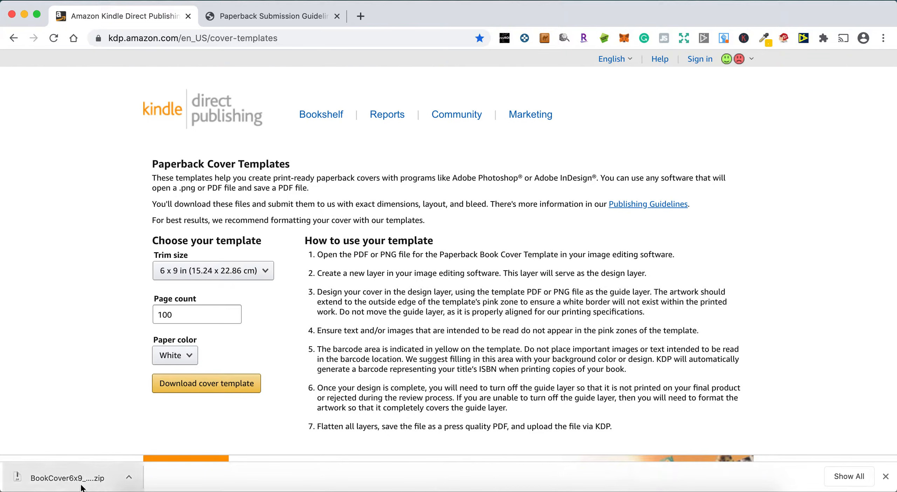
Switch to the 6x9_BW_100 folder in Finder, examine its PDF and PNG template files, and minimize the window
left_click(655, 488)
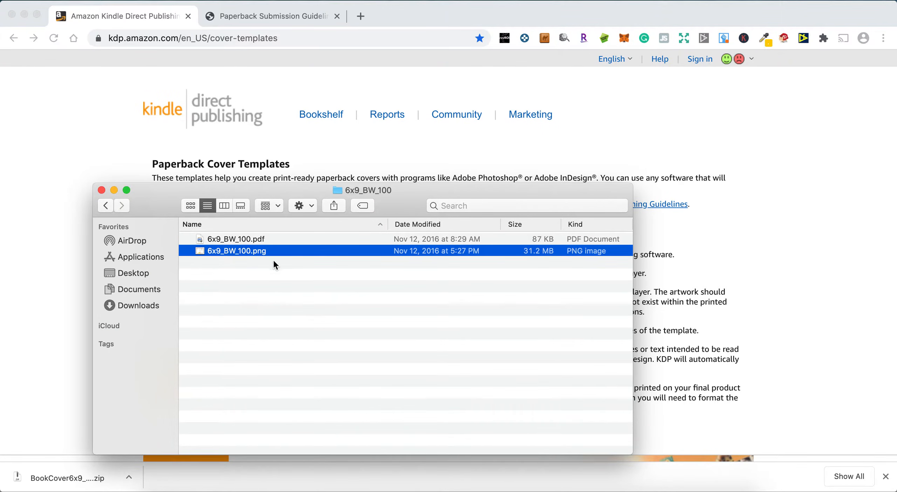
left_click(268, 241)
left_click(269, 254)
left_click(313, 287)
left_click(280, 255)
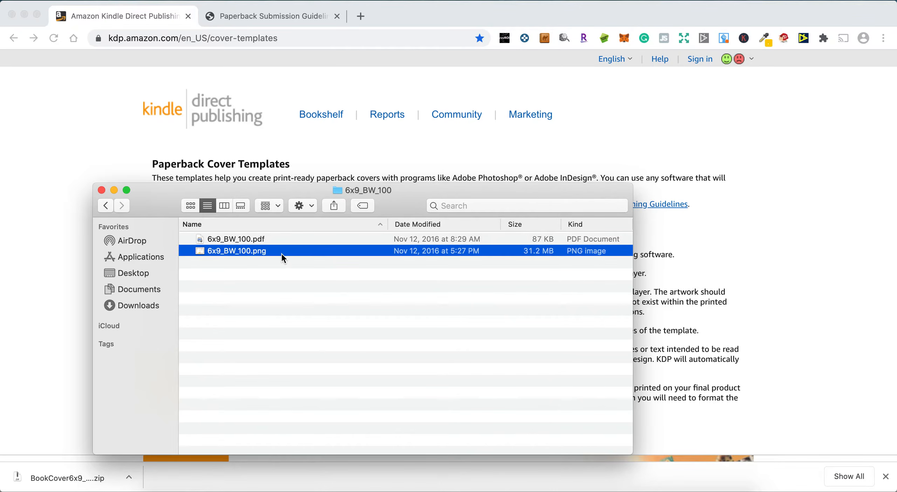
left_click(114, 191)
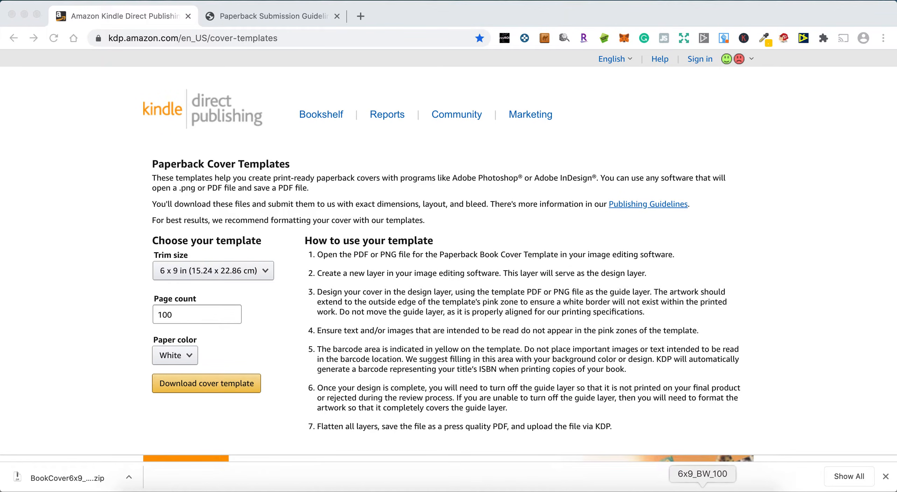
Switch to Preview to examine the 6x9_BW_100 cover template's layout, and return to Chrome
left_click(425, 488)
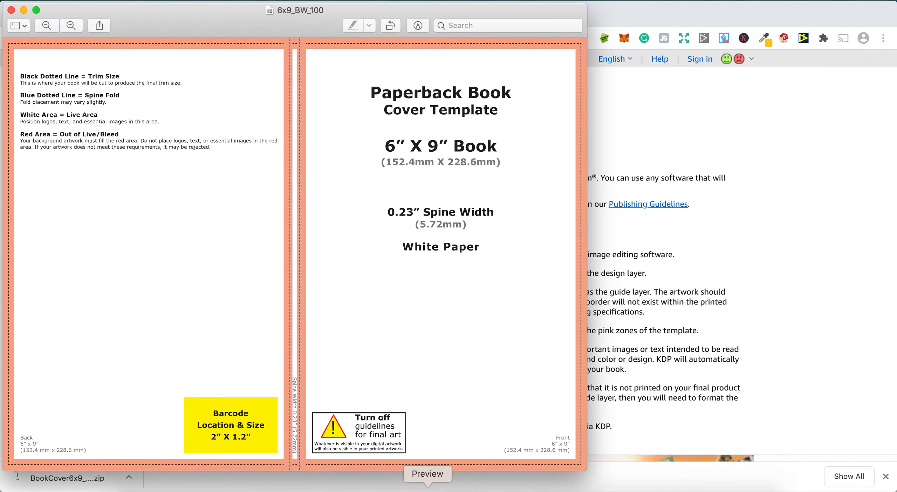
left_click(310, 15)
key("Escape")
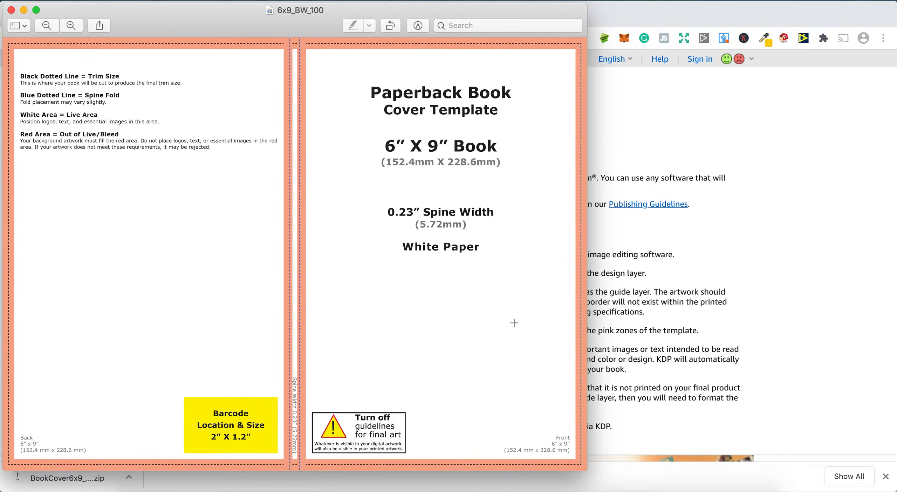
left_click(711, 296)
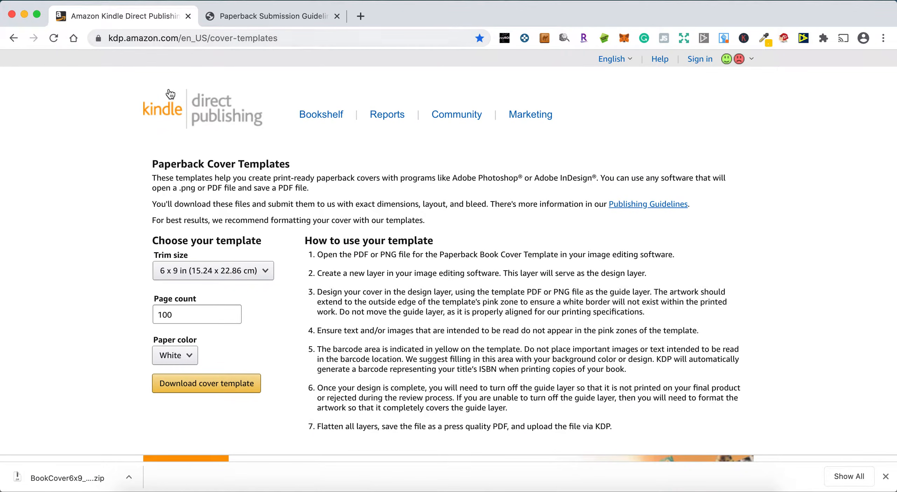
Open the Publishing Guidelines and find the section on calculating cover size under Cover specifications
left_click(642, 207)
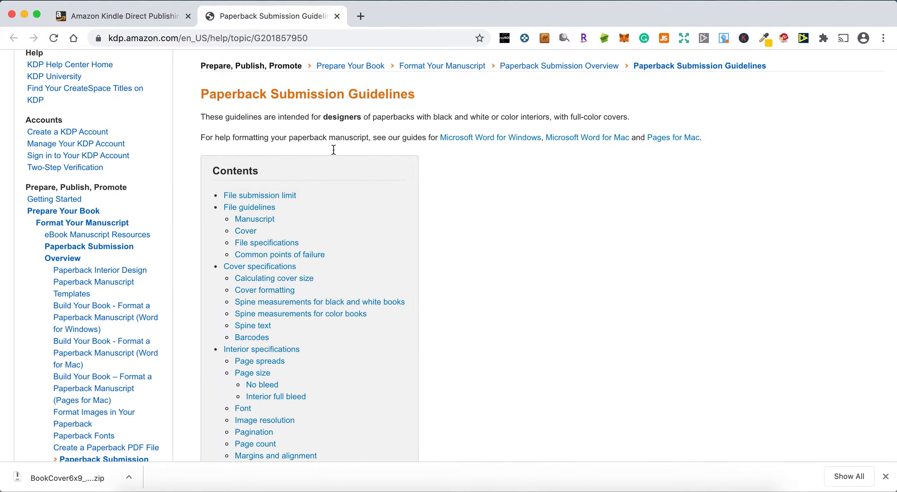
scroll(351, 158, "up", 5)
scroll(435, 258, "down", 12)
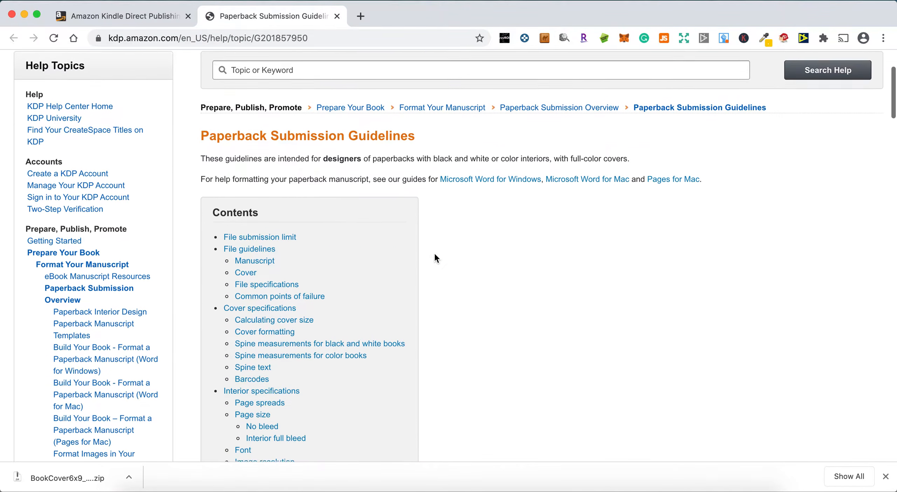
scroll(435, 258, "down", 15)
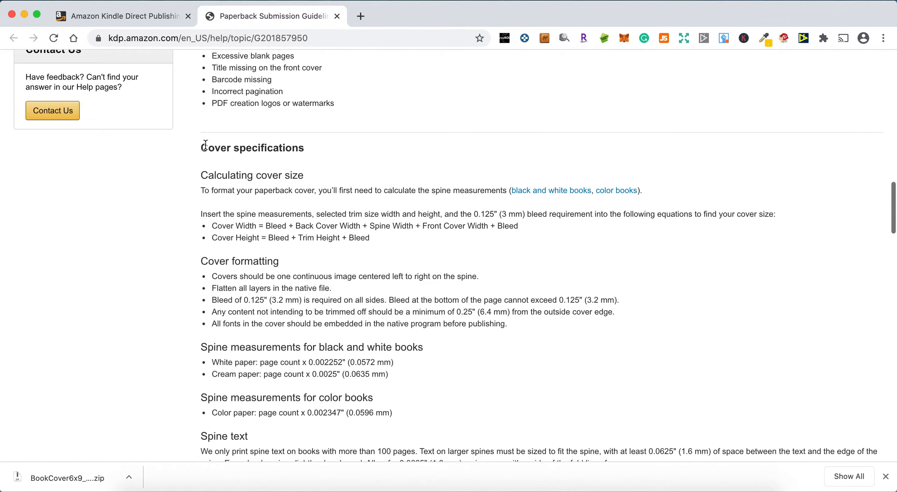
left_click_drag(200, 147, 332, 201)
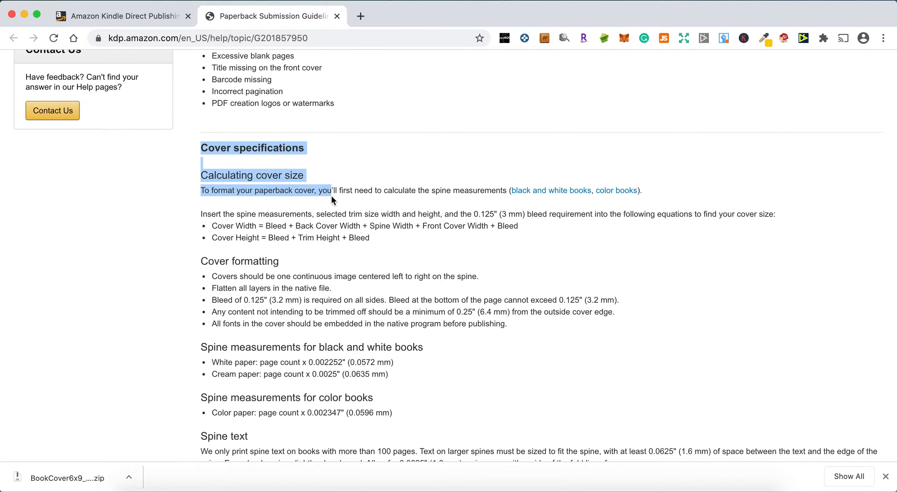
left_click(243, 194)
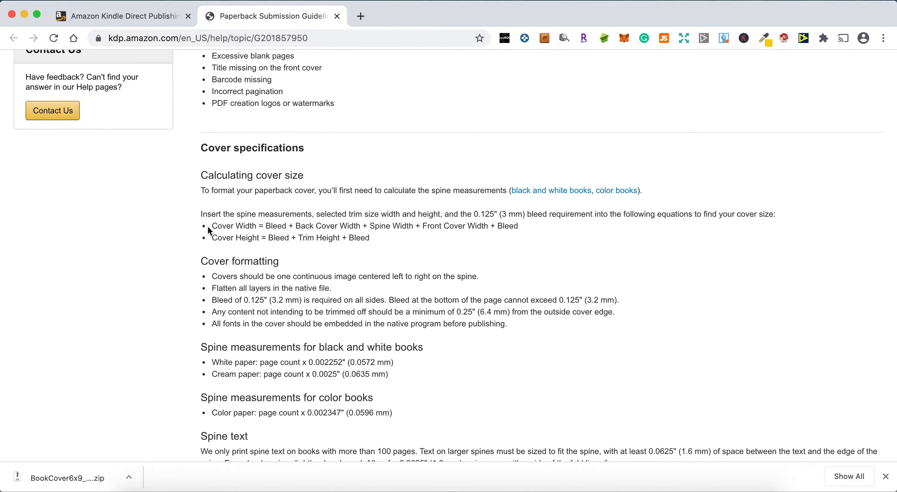
Examine the cover width equation and the bleed requirement in the Calculating cover size section
left_click_drag(212, 227, 534, 230)
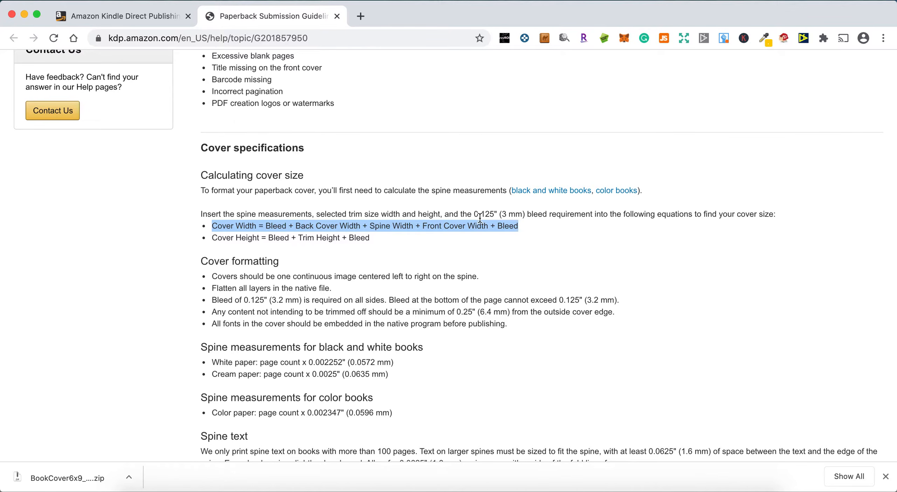
left_click(356, 217)
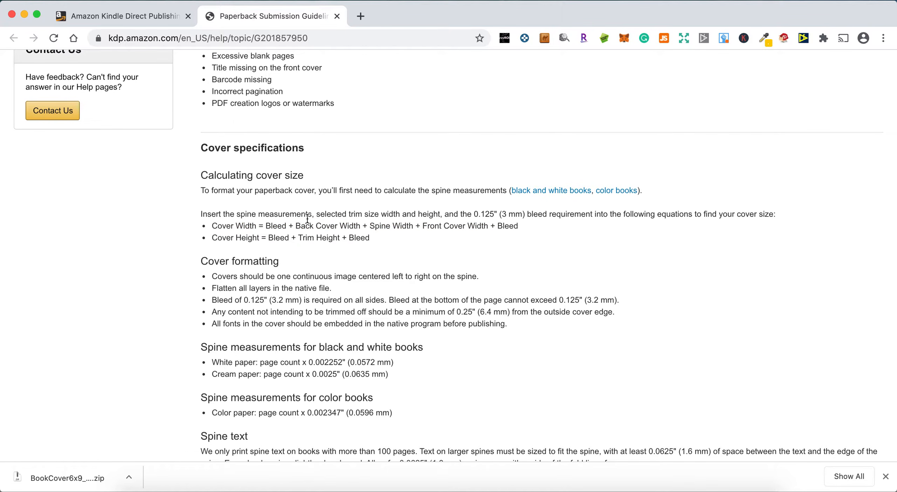
left_click_drag(474, 215, 611, 216)
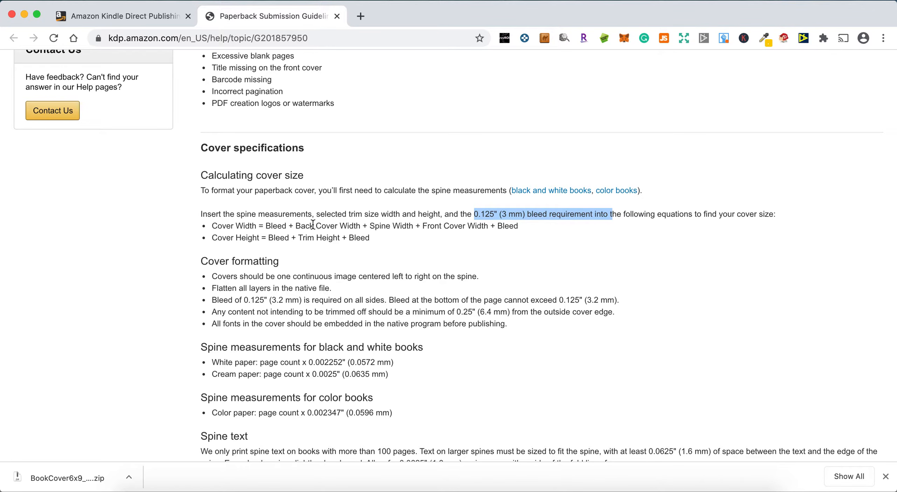
left_click(313, 225)
double_click(451, 224)
double_click(508, 226)
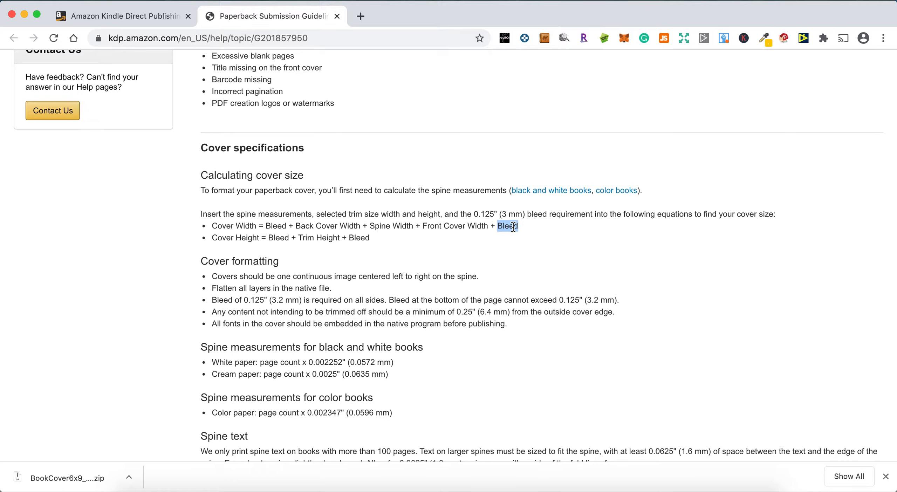
double_click(282, 227)
left_click(391, 227)
Bring the 6x9_BW_100 template forward in Preview and open the Calculator from Launchpad
left_click(427, 487)
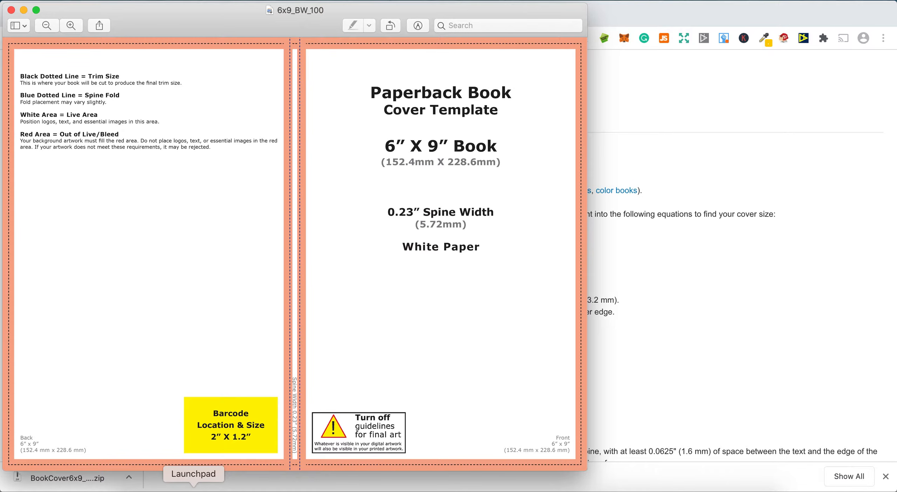
left_click(194, 489)
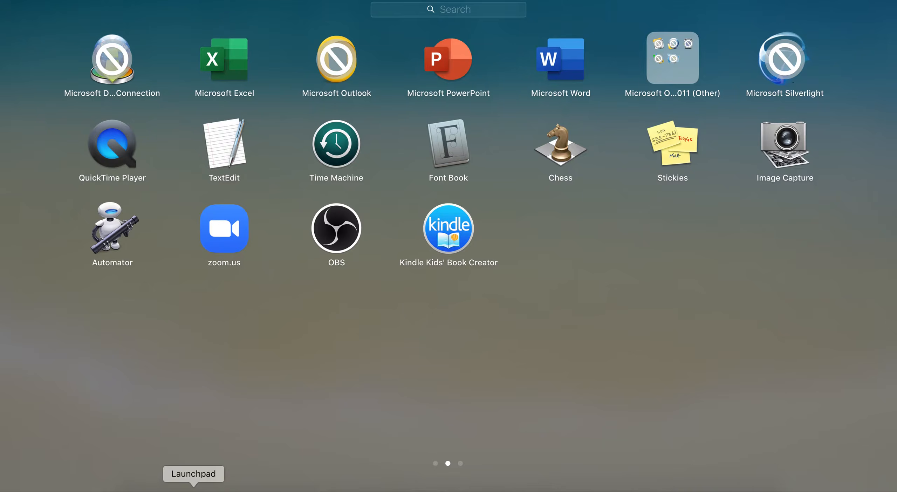
scroll(503, 239, "left", 2)
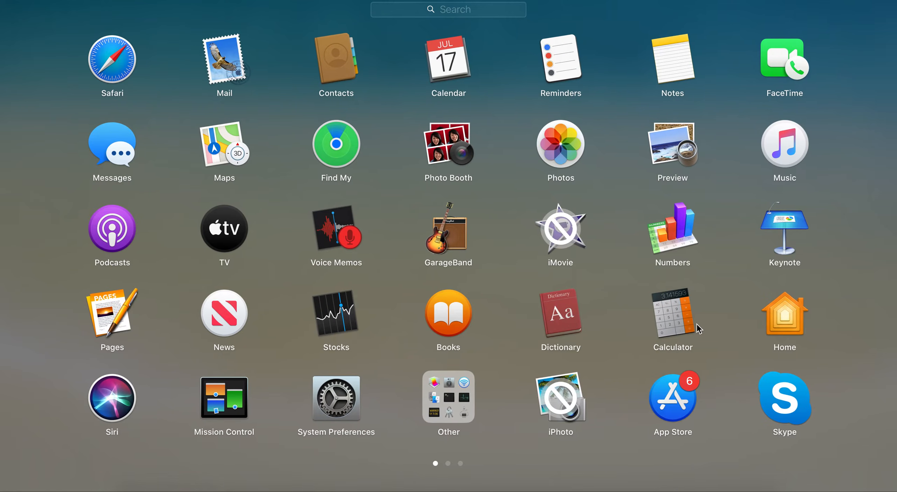
left_click(676, 322)
Add the 6-inch front and back cover widths and the 0.125-inch bleed on both sides
key("6")
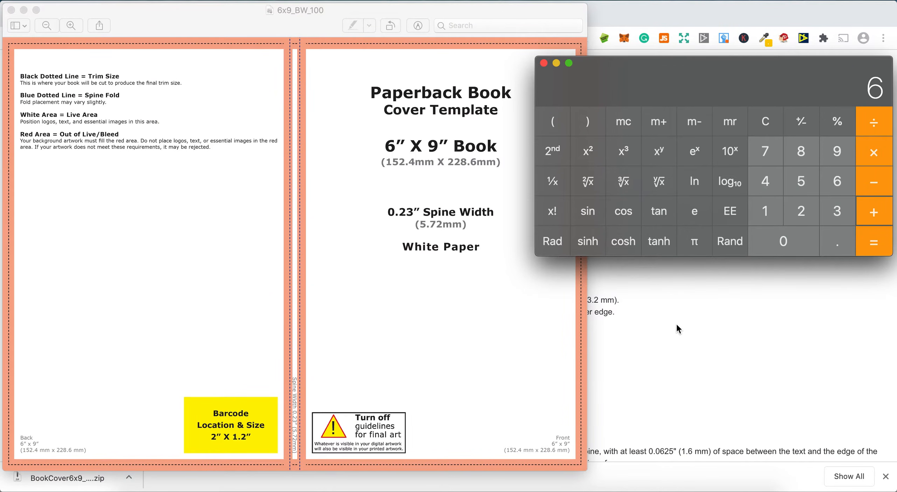
key("plus")
type(".125")
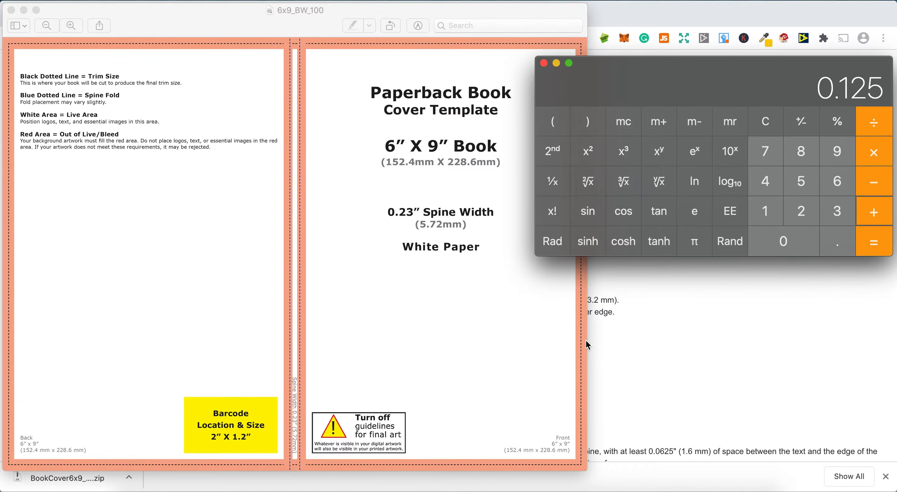
key("Return")
key("plus")
type(".125")
key("Return")
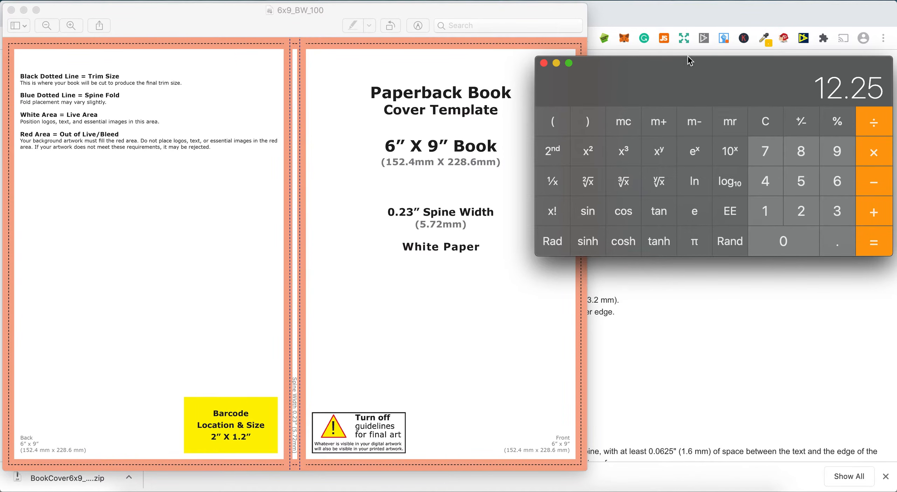
Calculate the full cover height by adding the 0.125-inch bleed twice to the 9-inch trim height
key("9")
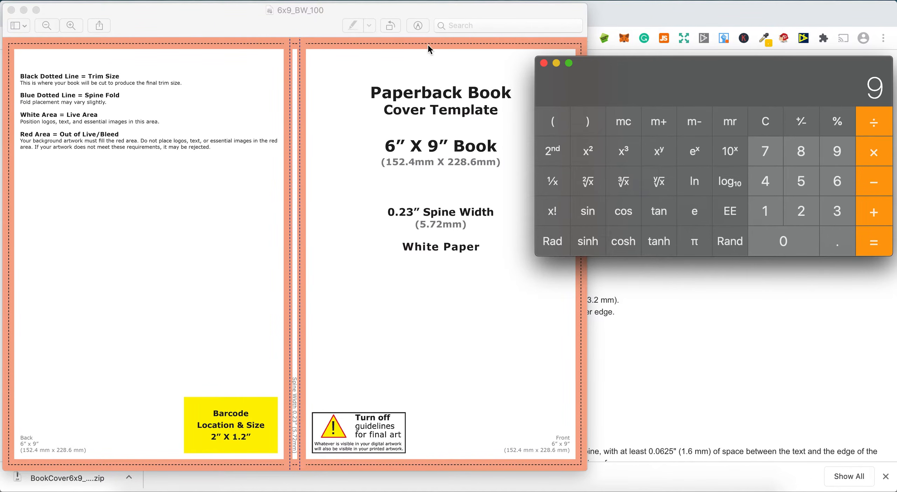
key("plus")
type(".125")
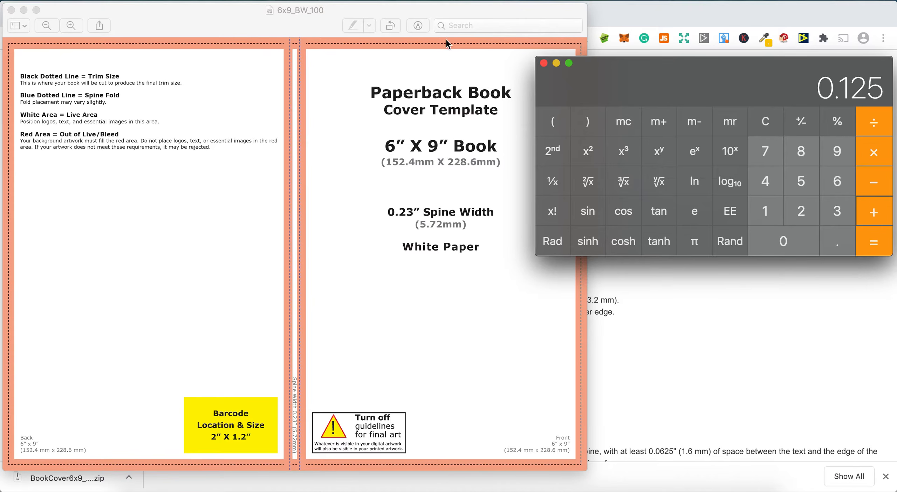
key("Return")
type("+")
type(".125")
key("Return")
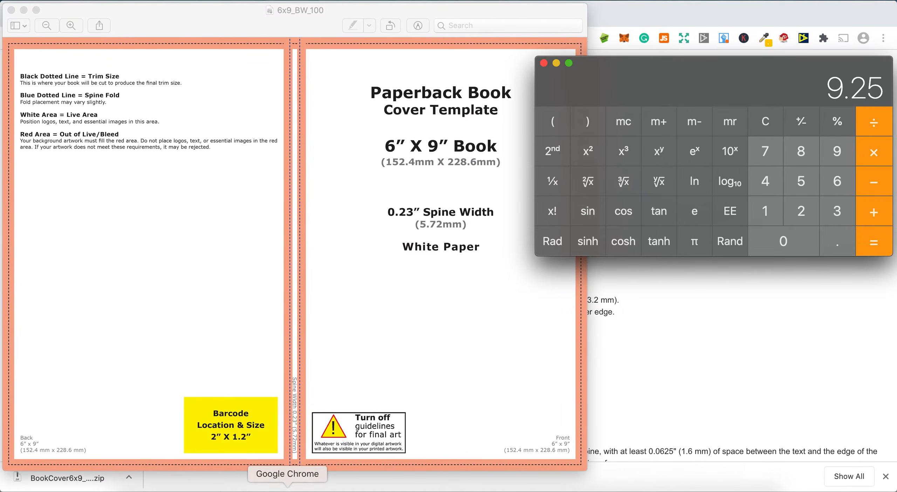
Switch to Canva in Safari and create a new custom design 12.25 in wide and 9.25 in high
left_click(240, 486)
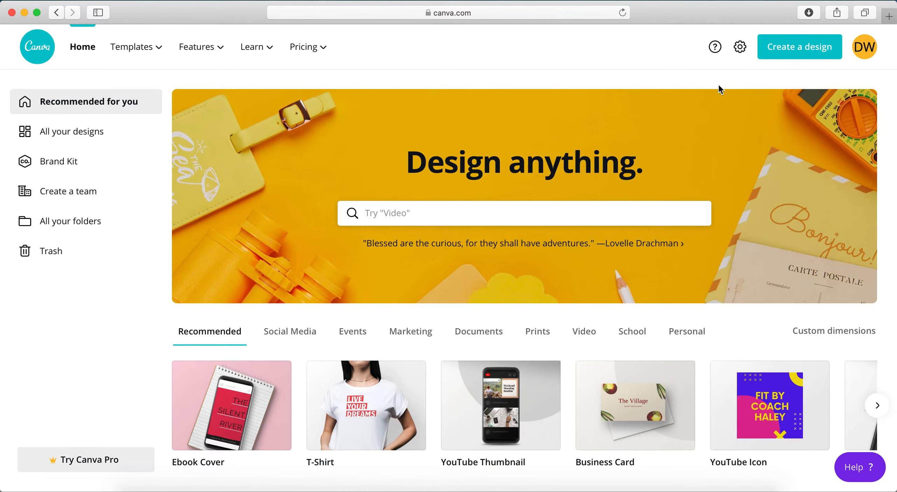
left_click(788, 49)
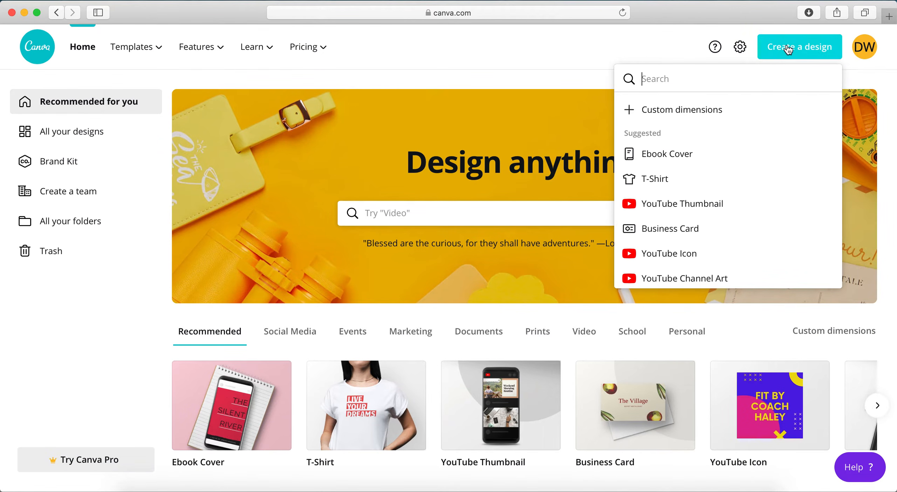
left_click(691, 110)
left_click(802, 117)
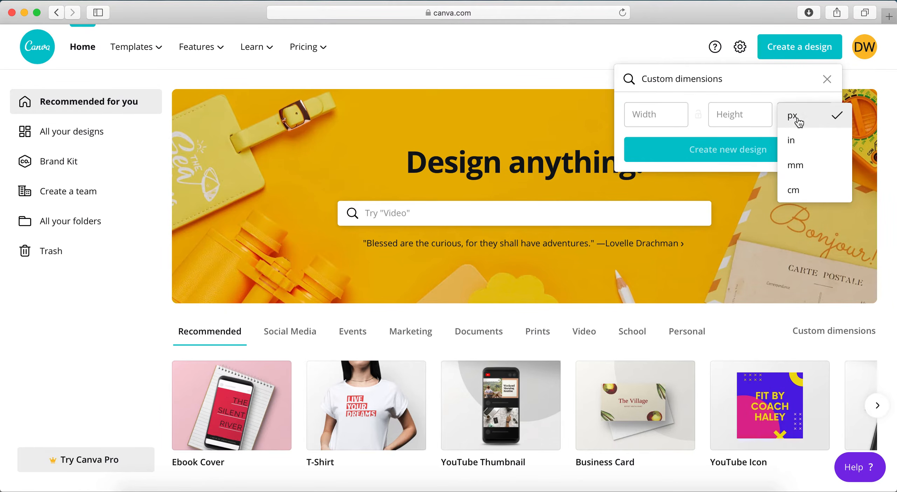
left_click(793, 140)
left_click(660, 119)
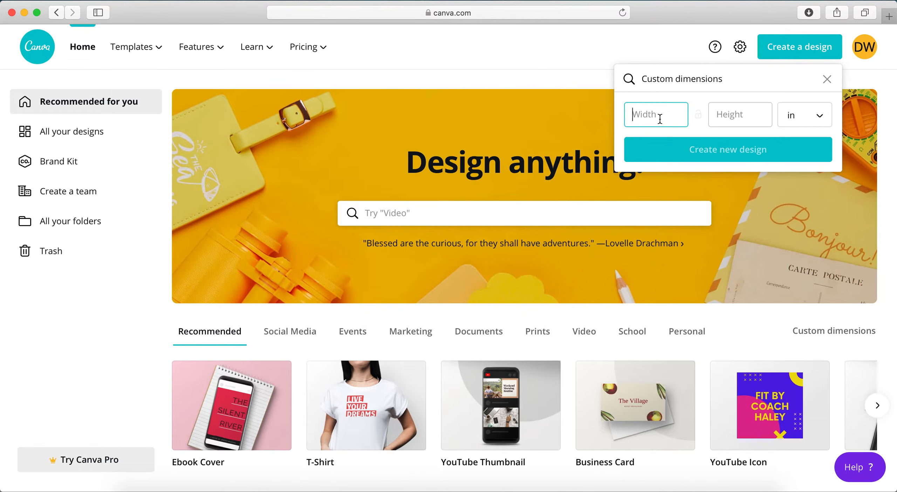
type("12.25")
left_click(741, 113)
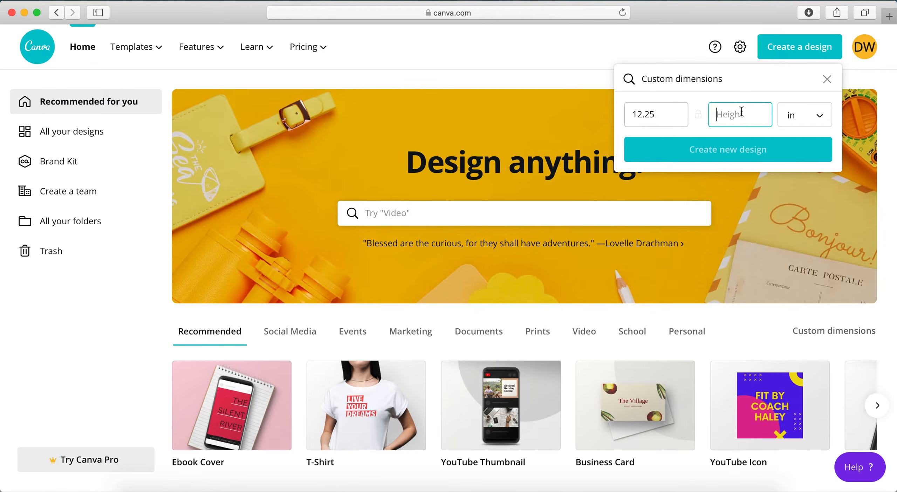
type("9.25")
left_click(741, 152)
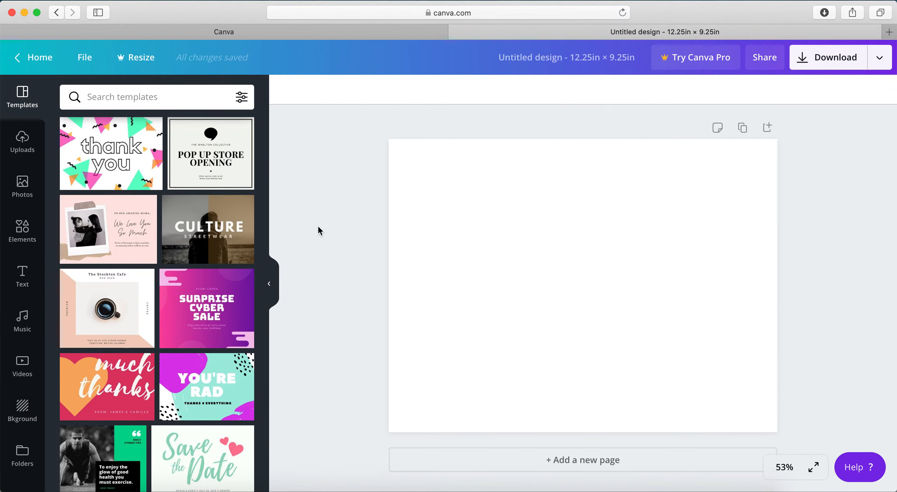
Add a square shape and stretch it to cover the whole right half of the page as the front cover
left_click(22, 232)
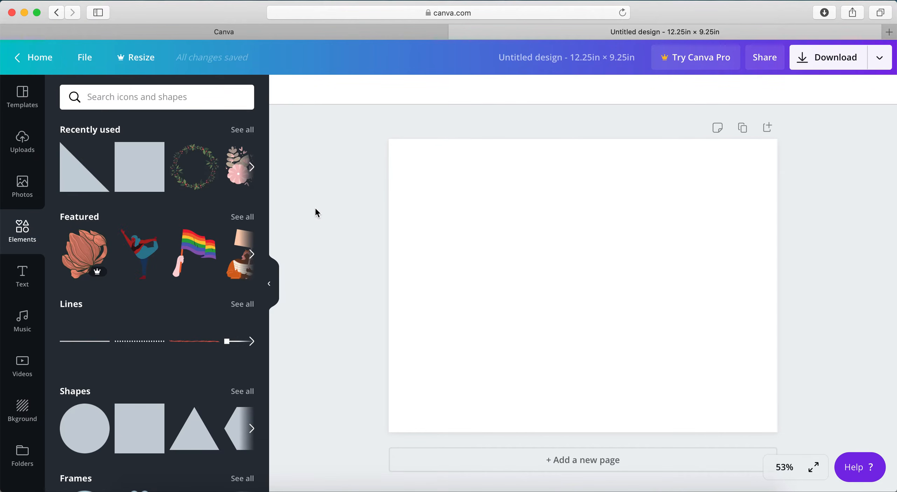
left_click(143, 175)
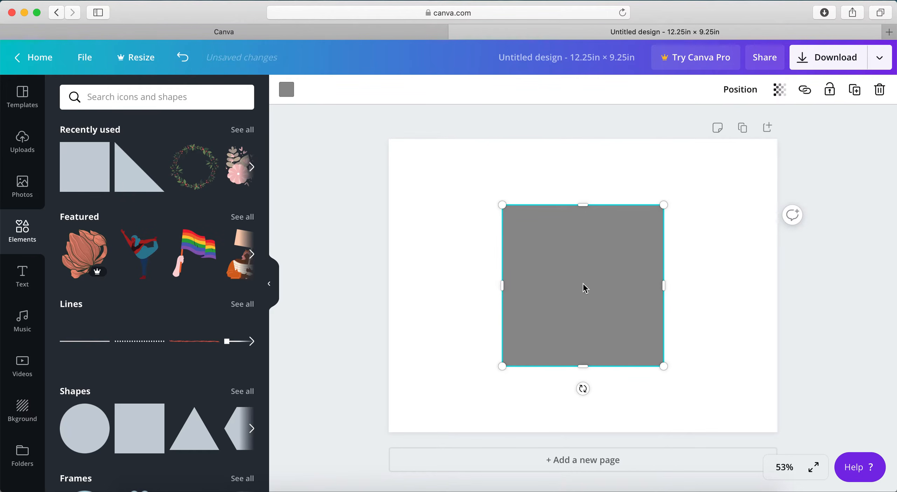
left_click_drag(584, 287, 663, 269)
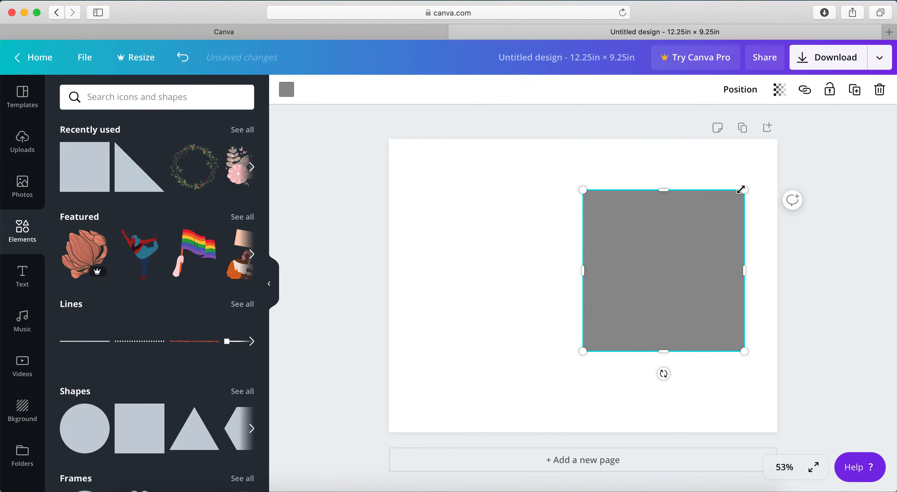
left_click_drag(740, 189, 748, 133)
left_click_drag(681, 159, 679, 121)
left_click_drag(677, 351, 673, 446)
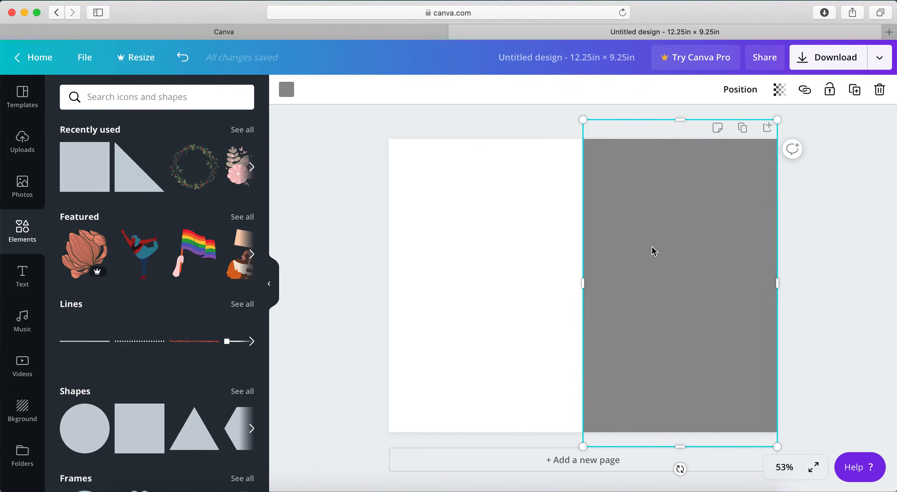
left_click(834, 241)
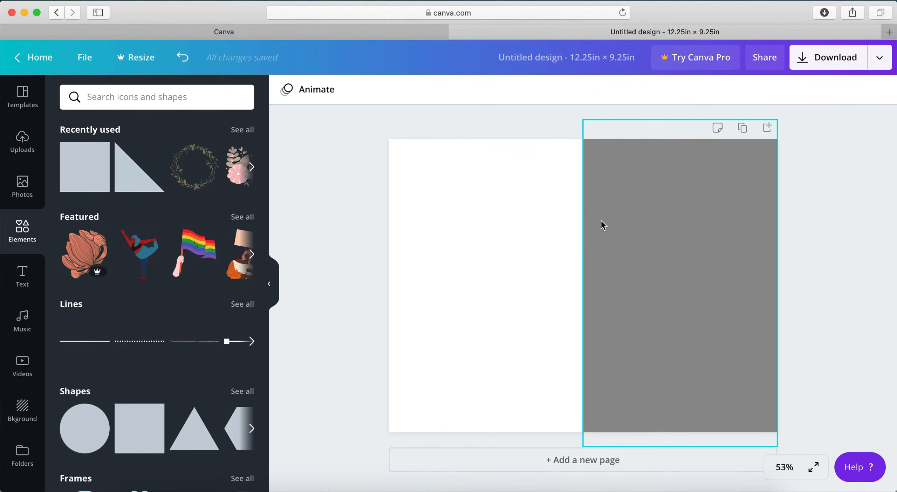
left_click(664, 226)
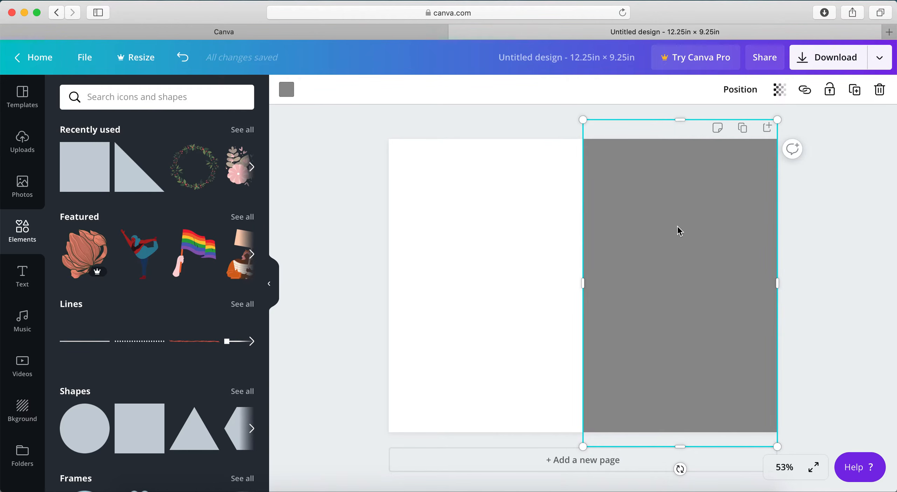
left_click(332, 228)
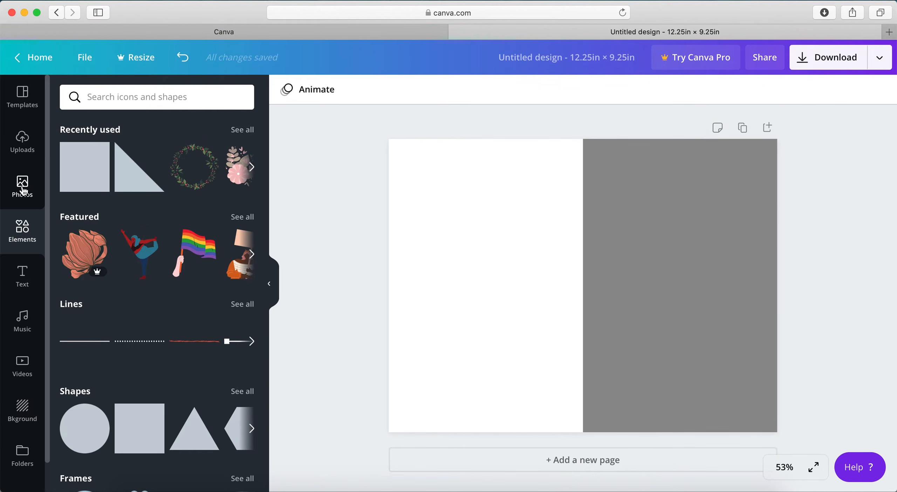
Add a heading, scale it down to size 46.5 and centre it in the upper part of the gray front cover
left_click(22, 276)
left_click(158, 155)
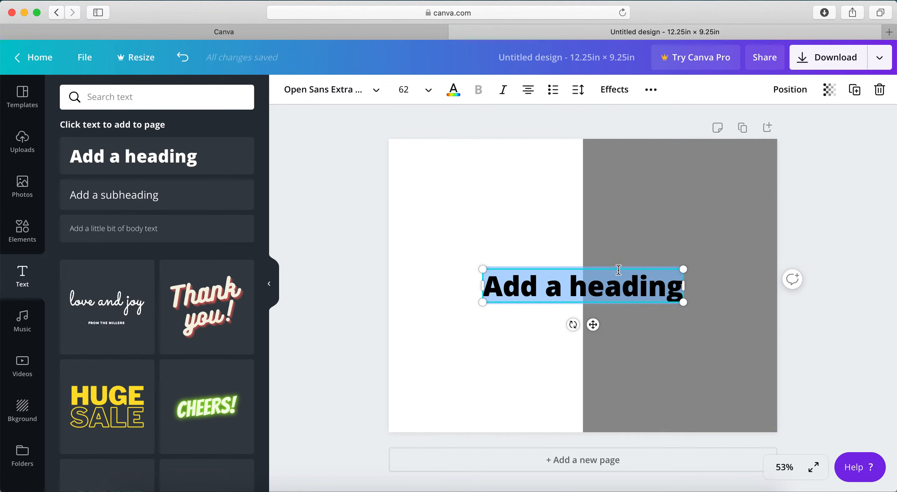
left_click_drag(620, 269, 713, 185)
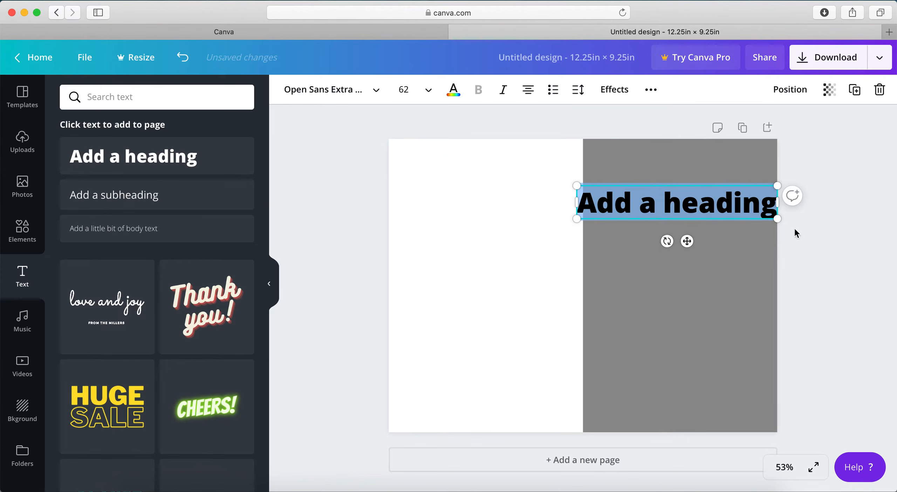
left_click_drag(778, 221, 727, 210)
left_click_drag(673, 185, 700, 181)
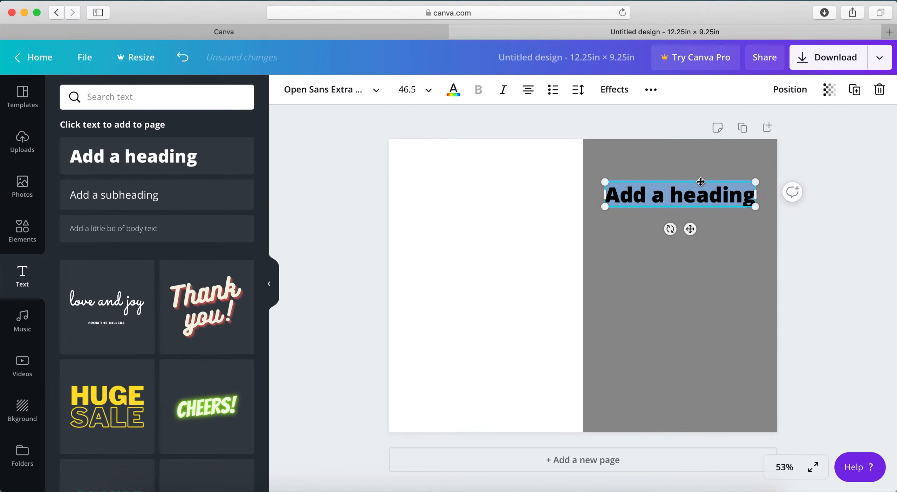
left_click(695, 339)
left_click(812, 313)
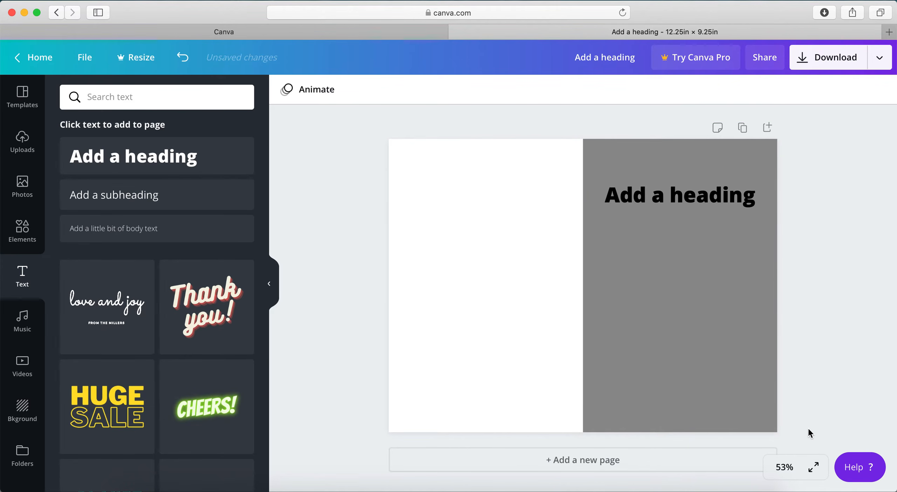
Replace the heading text on the front cover with "Legal Eagle Notepad"
left_click(786, 471)
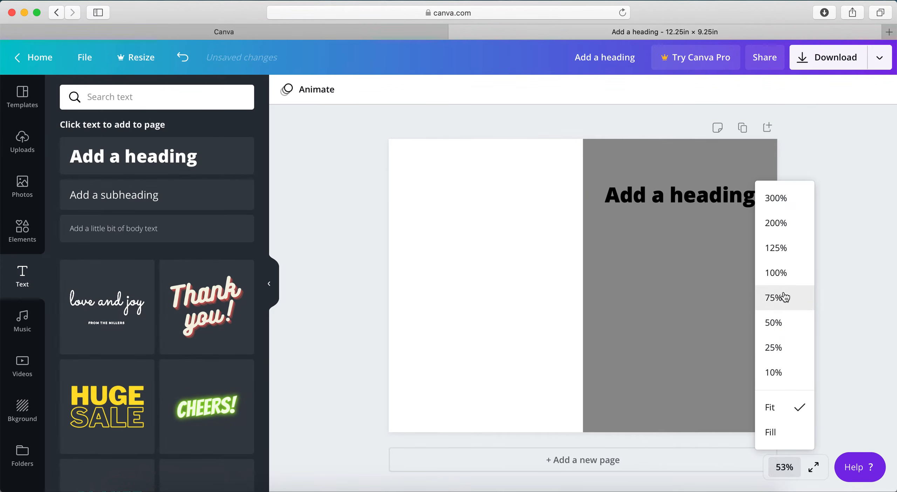
left_click(783, 276)
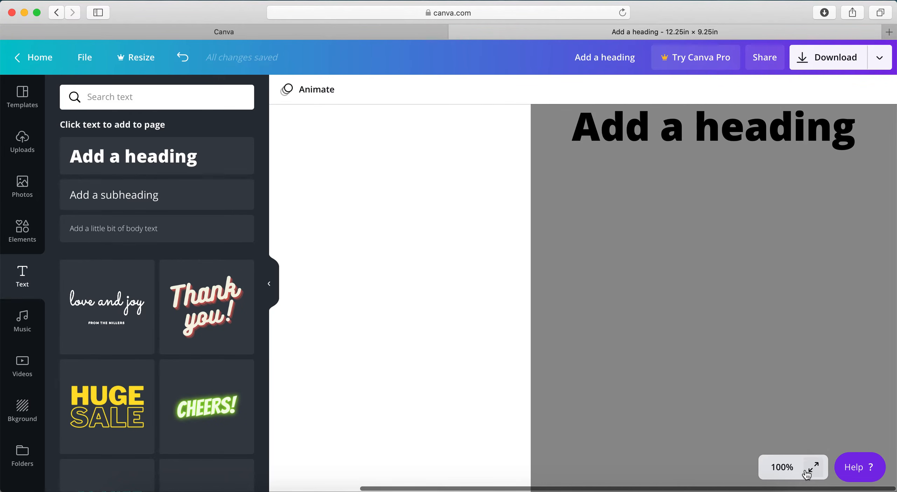
left_click(785, 467)
left_click(779, 298)
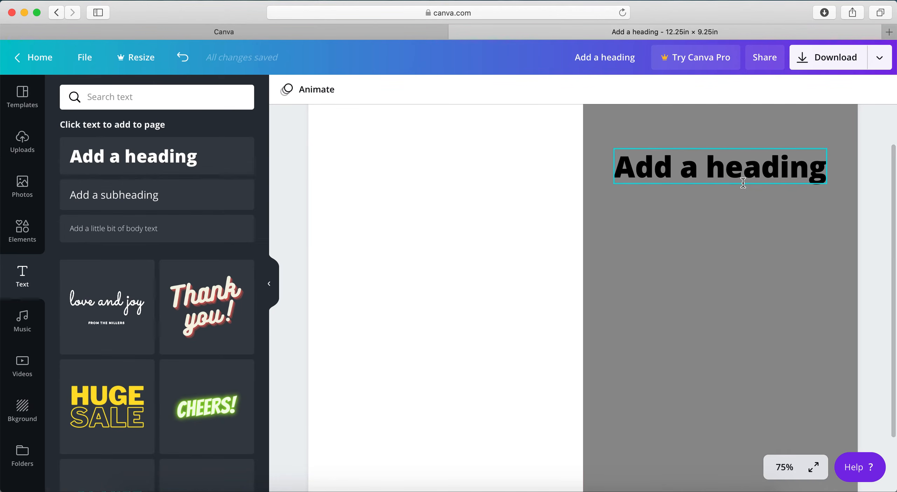
scroll(736, 365, "down", 2)
scroll(712, 306, "up", 5)
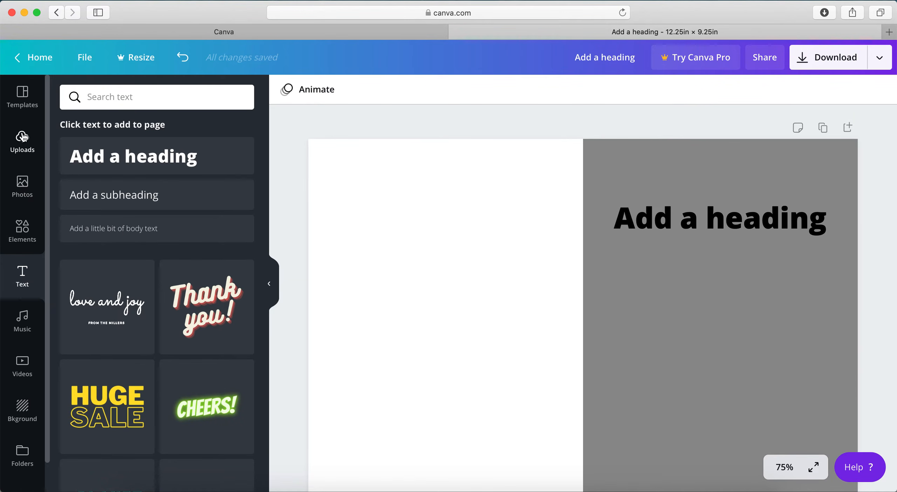
left_click(681, 204)
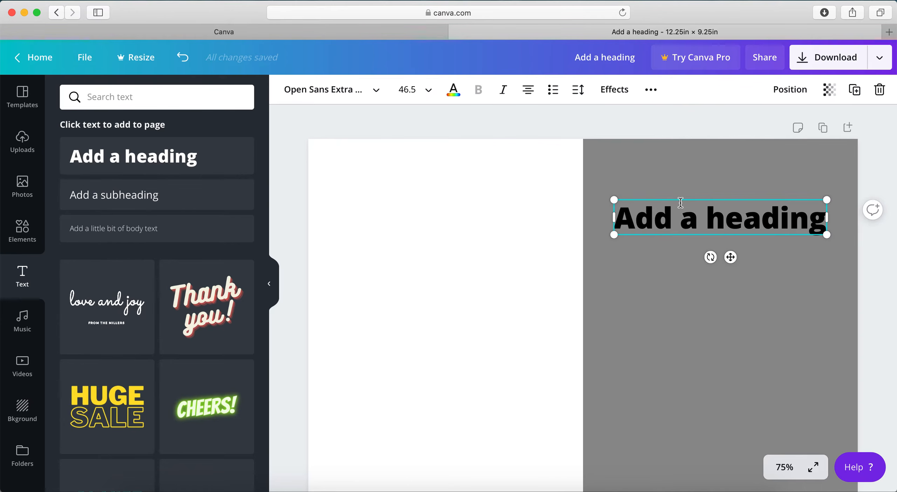
triple_click(672, 213)
type("Legal Eagle")
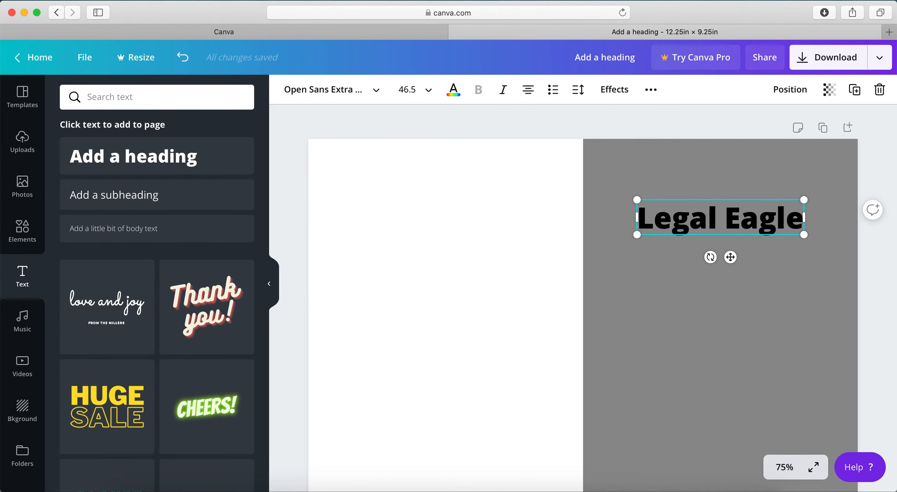
type(" Noteb")
key("BackSpace")
type("pad")
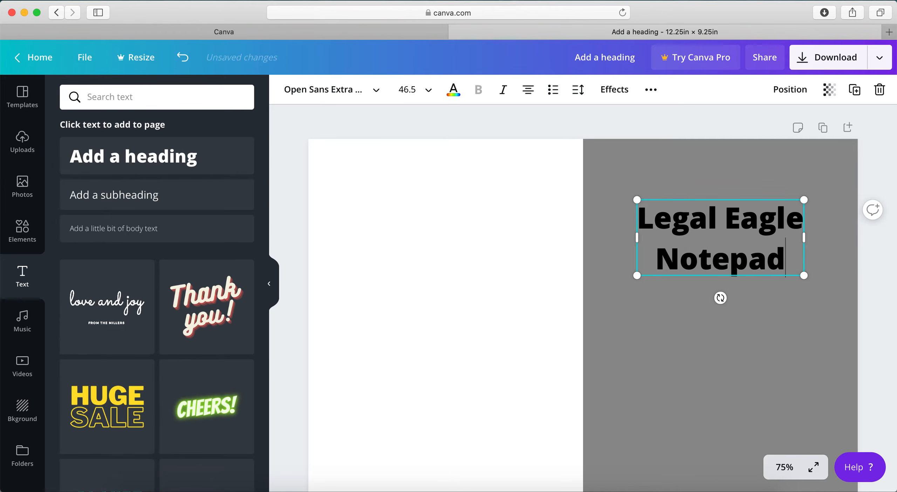
left_click(871, 235)
Try the Bukhari Script font on the Legal Eagle Notepad title, and set it to Arapey instead
scroll(862, 309, "down", 3)
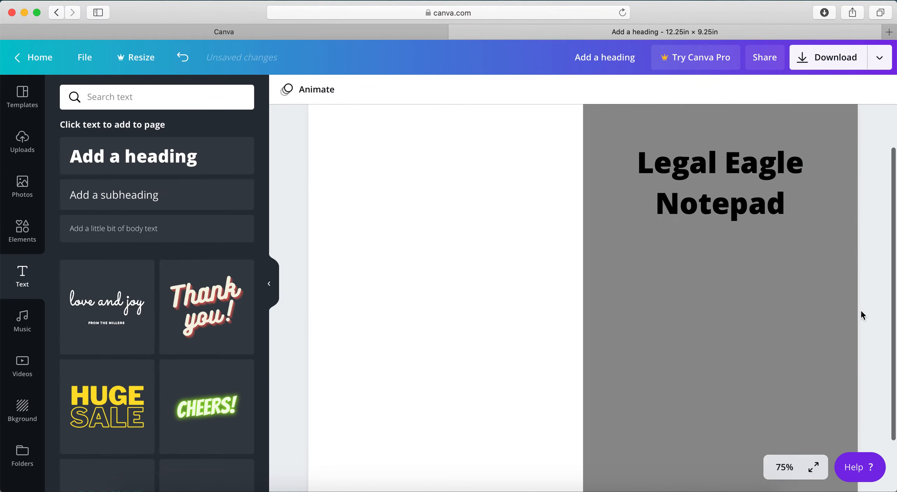
left_click(785, 468)
left_click(785, 325)
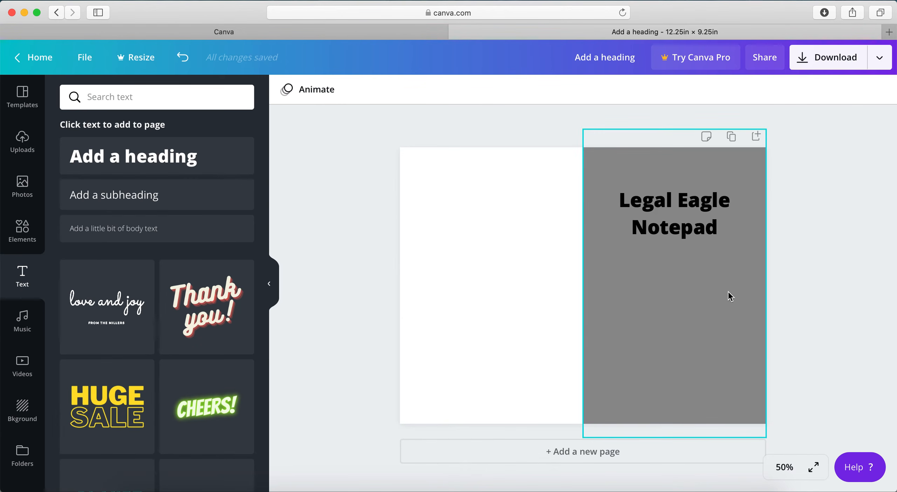
left_click(690, 205)
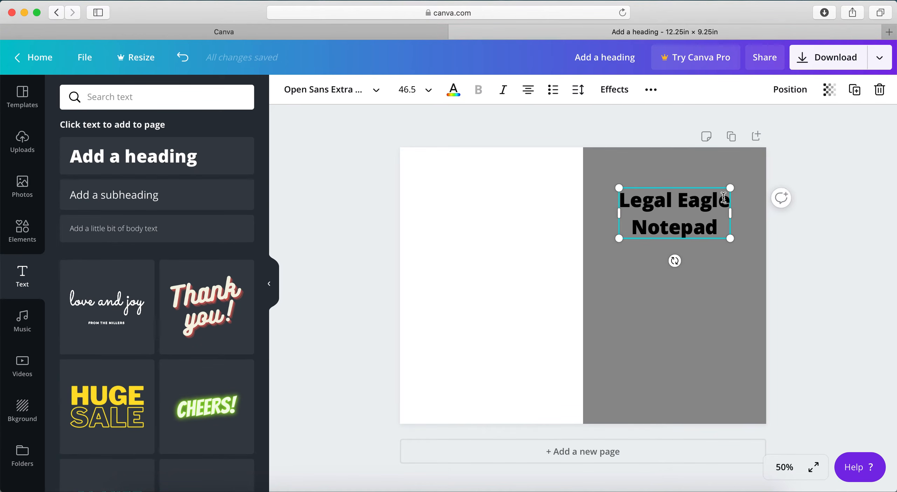
left_click(356, 90)
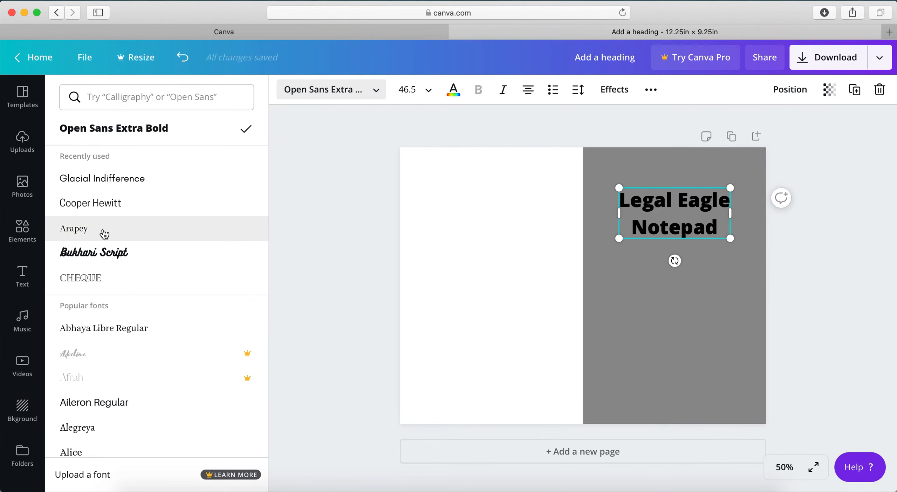
left_click(94, 252)
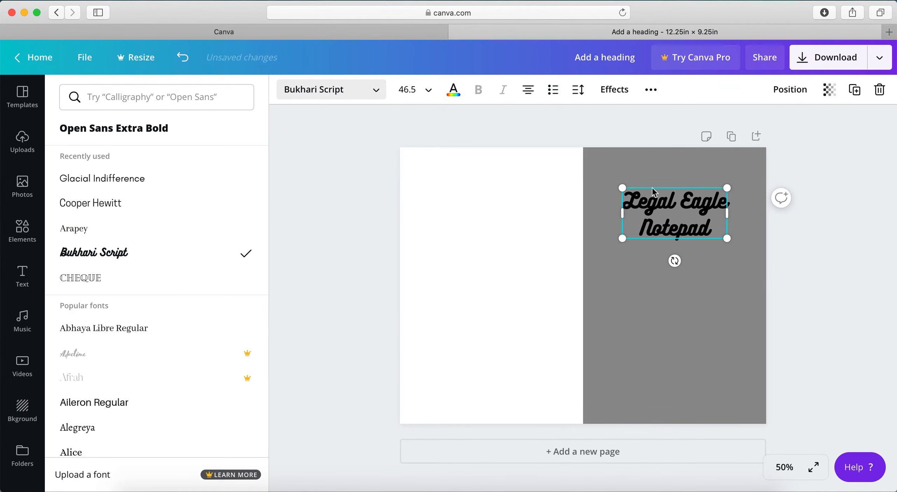
left_click(125, 229)
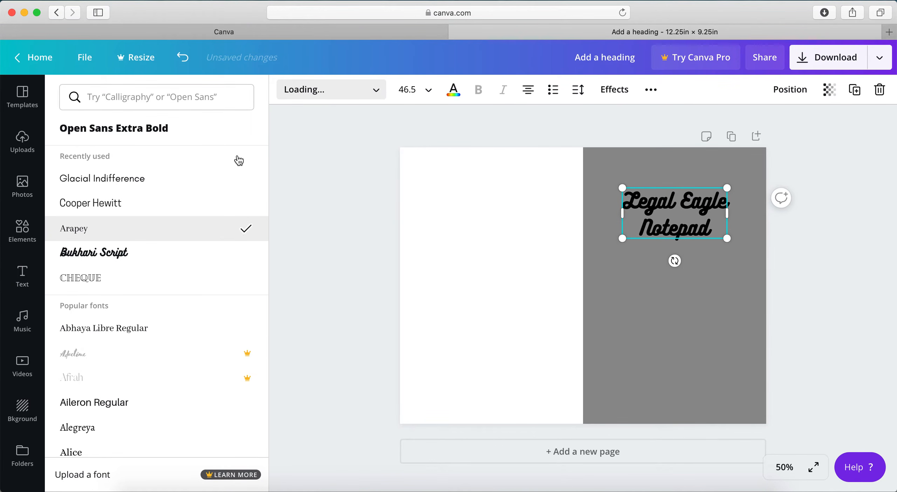
Set the Legal Eagle Notepad title's font size to 64
left_click(415, 97)
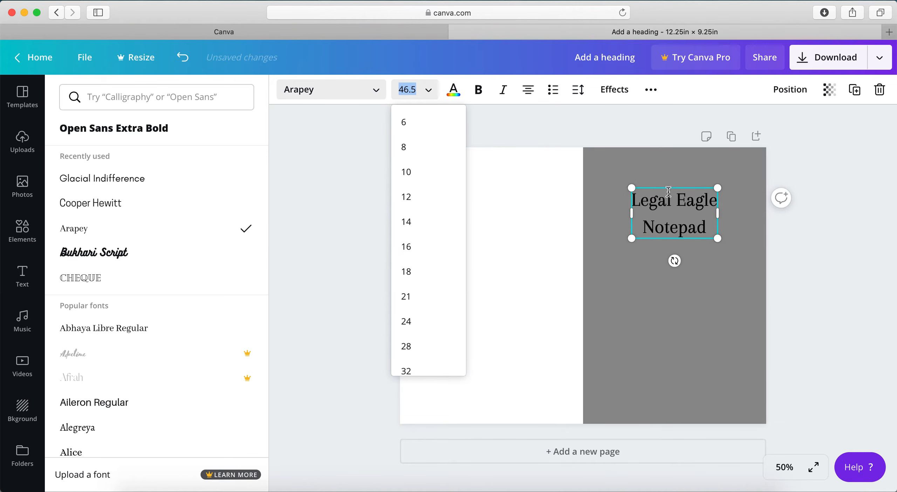
scroll(417, 361, "down", 6)
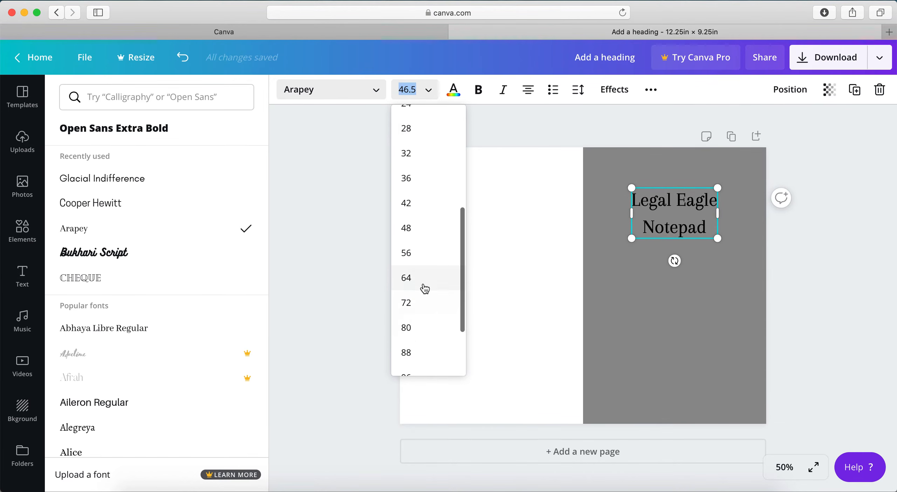
left_click(423, 286)
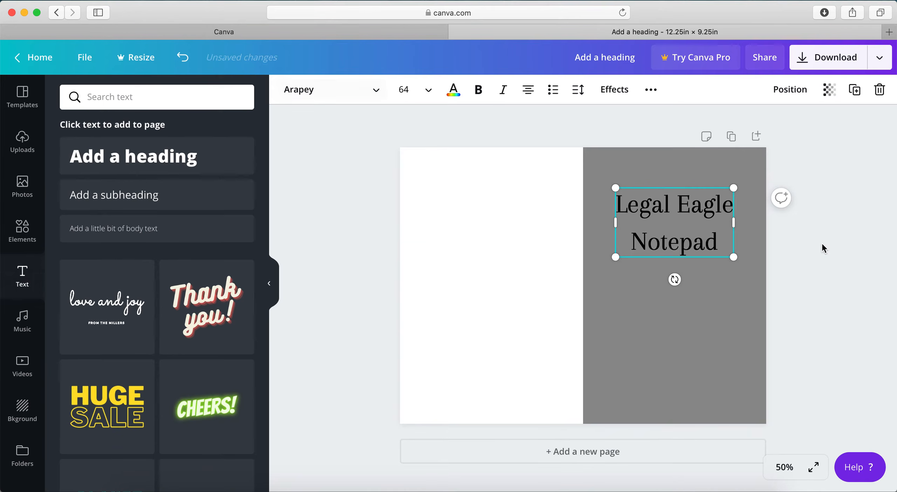
Search the templates for "legal" and look through the results for cover ideas
left_click(22, 97)
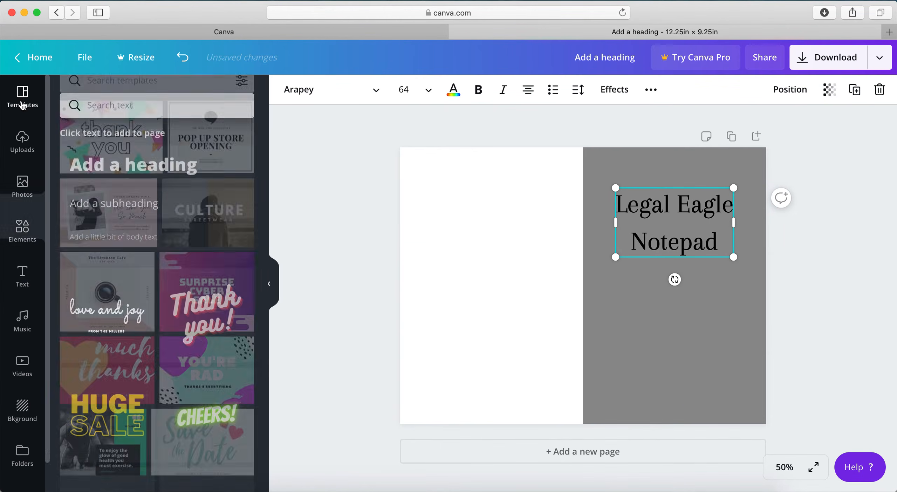
left_click(152, 96)
type("legal")
key("Return")
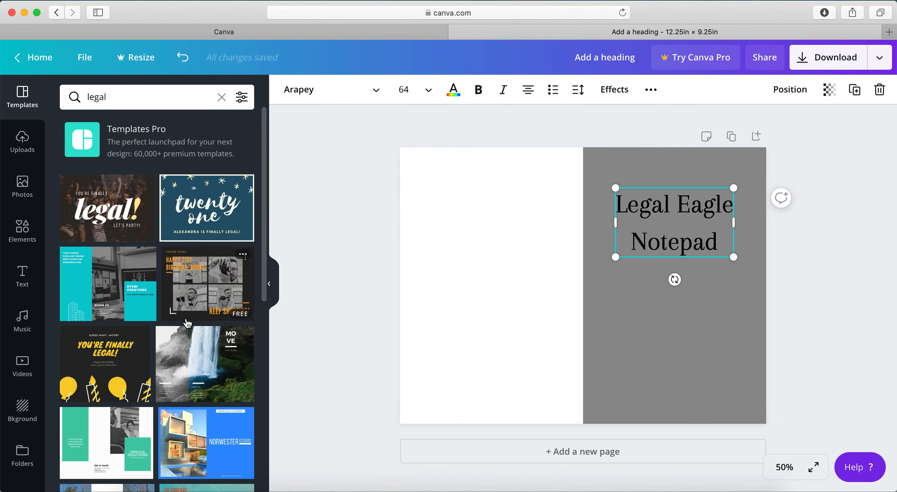
scroll(155, 342, "down", 10)
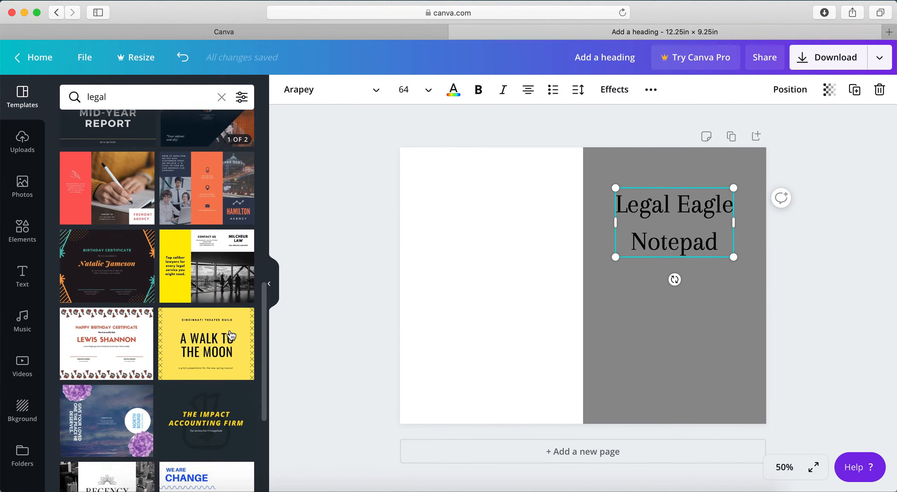
scroll(259, 338, "down", 5)
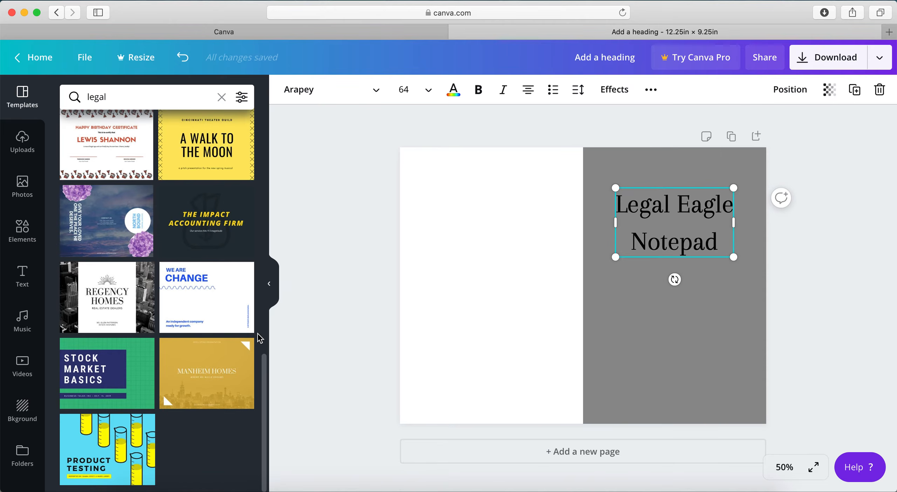
scroll(260, 339, "up", 8)
scroll(260, 341, "up", 10)
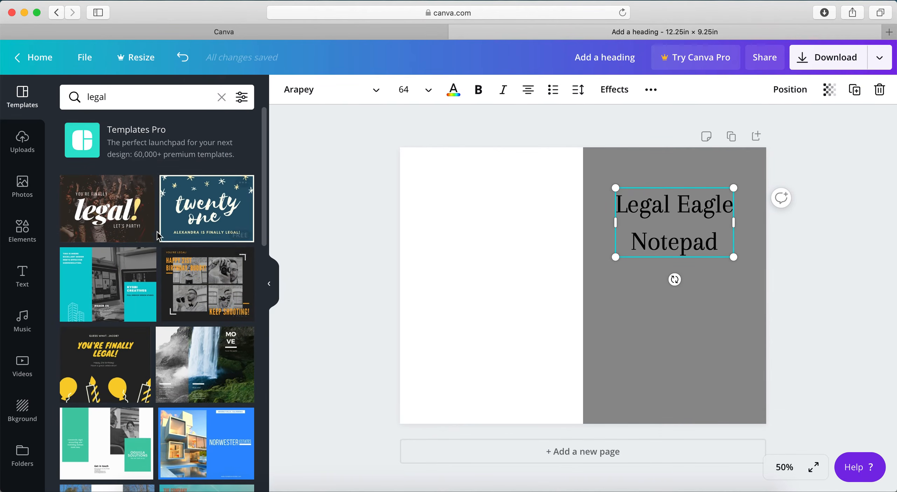
scroll(209, 307, "down", 3)
scroll(210, 307, "up", 3)
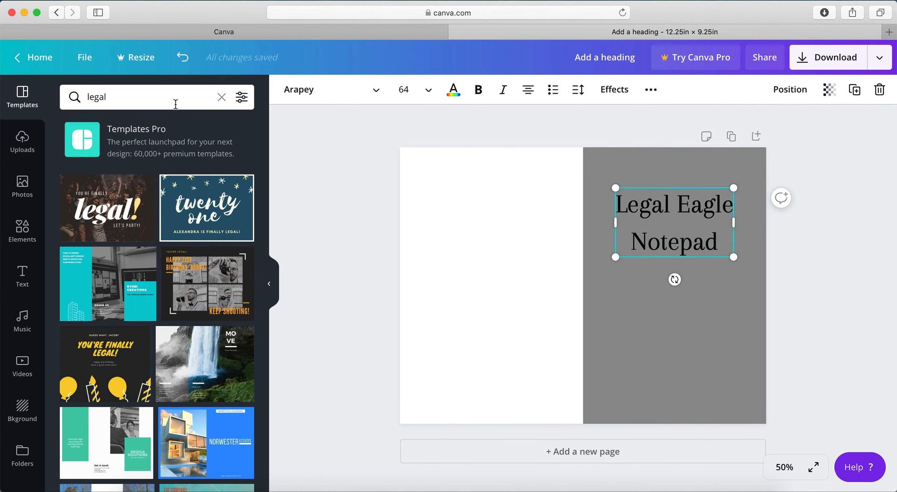
Search the templates for "law" and look through the results for cover ideas
left_click(176, 104)
type("law")
key("Return")
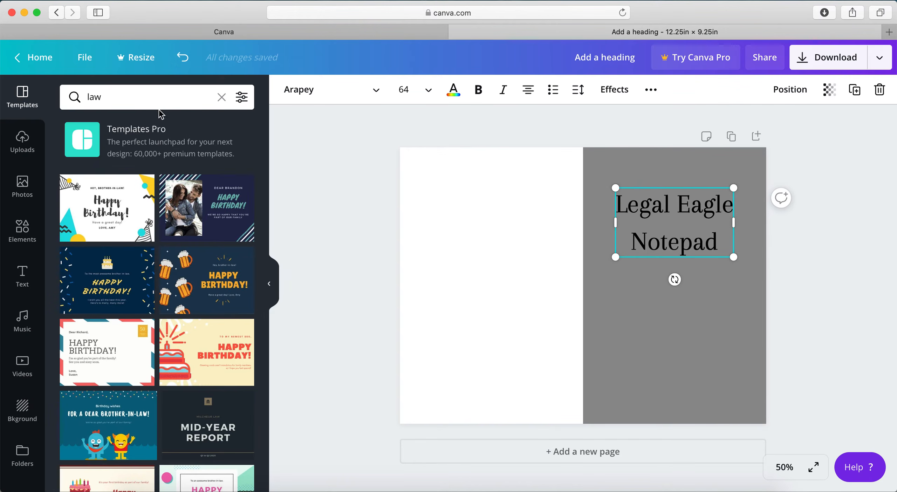
scroll(195, 307, "down", 10)
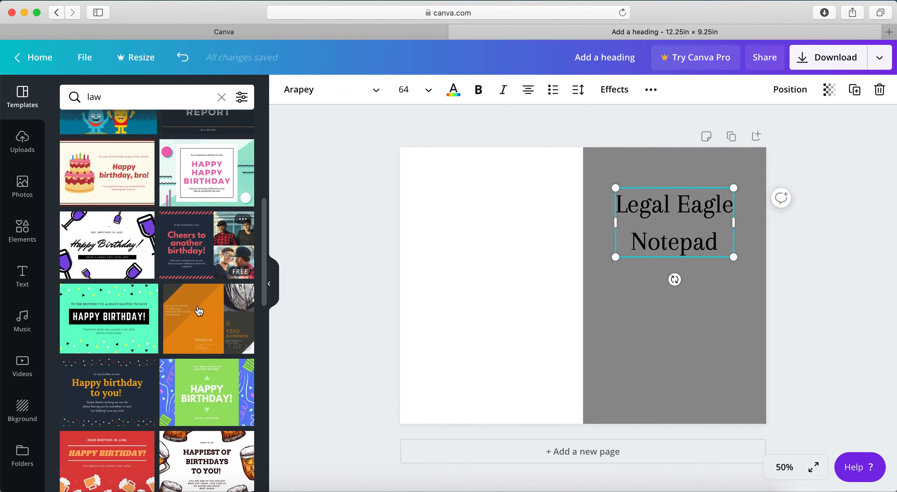
scroll(196, 317, "up", 10)
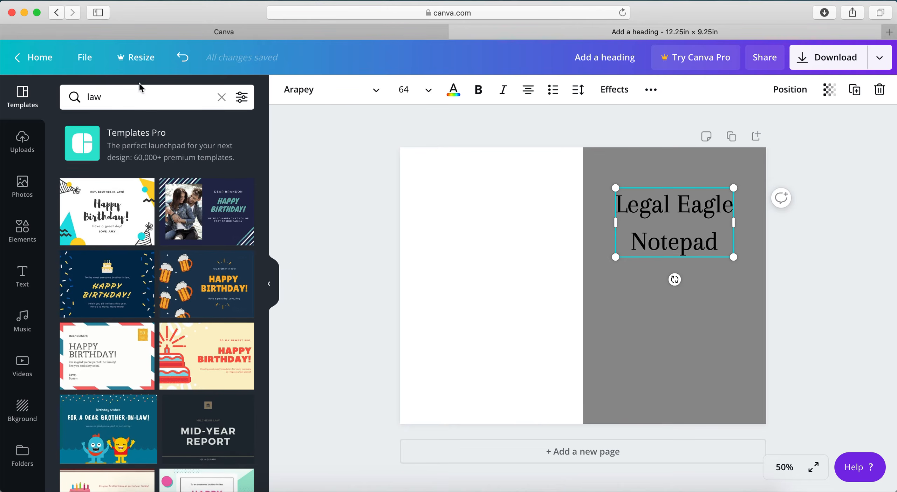
scroll(203, 266, "down", 8)
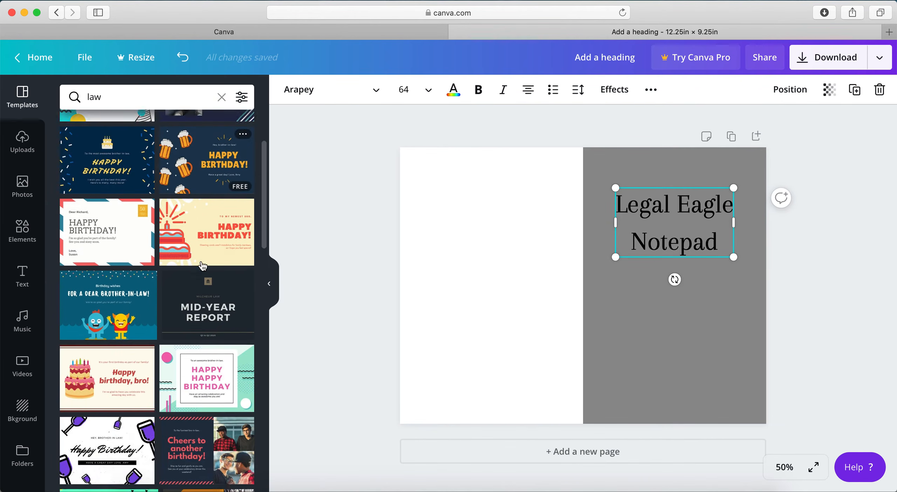
scroll(203, 266, "down", 10)
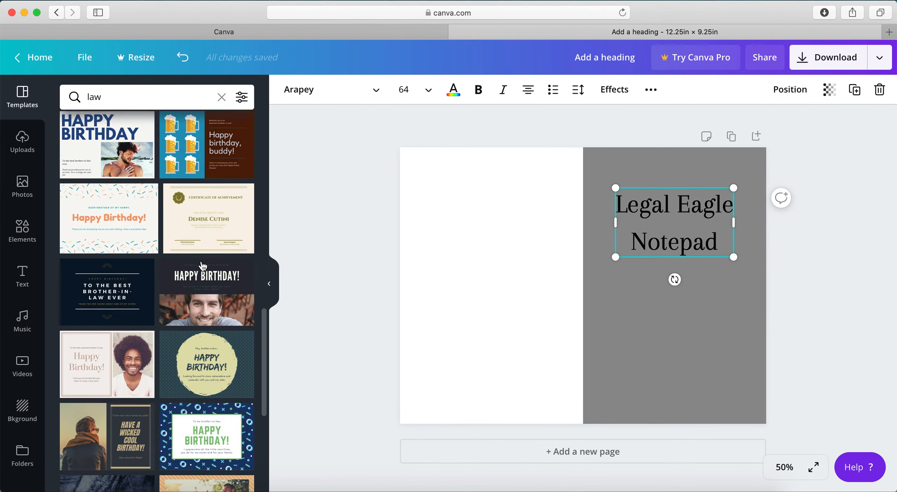
left_click(314, 262)
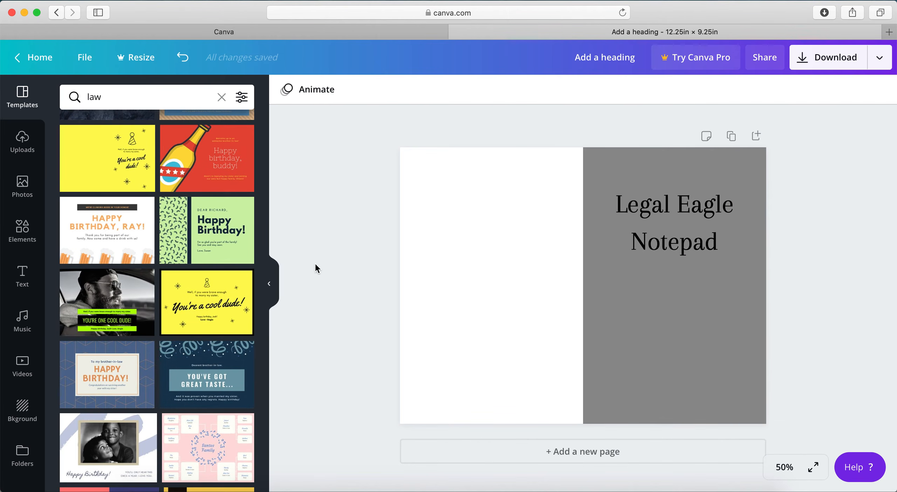
Open the existing ACX audiobook cover 3200x3200px design from the home page and look up its background colour code
left_click(269, 33)
mouse_move(269, 62)
scroll(308, 297, "down", 5)
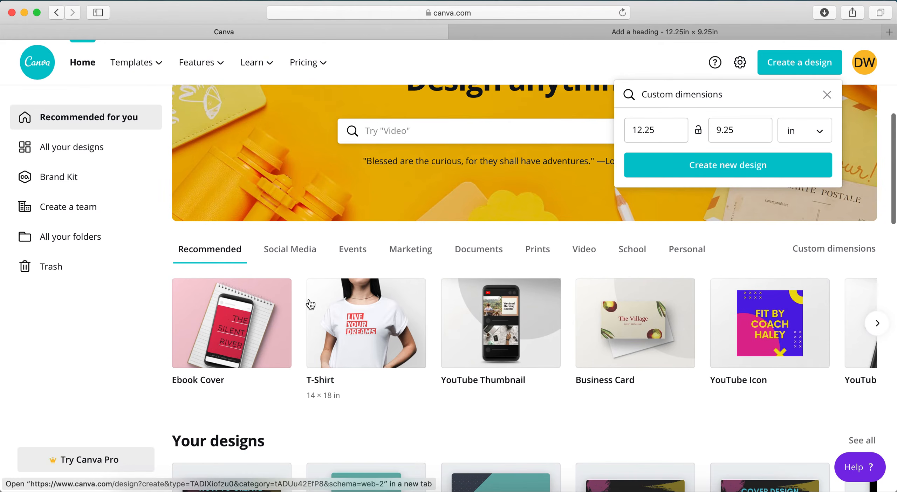
left_click(378, 457)
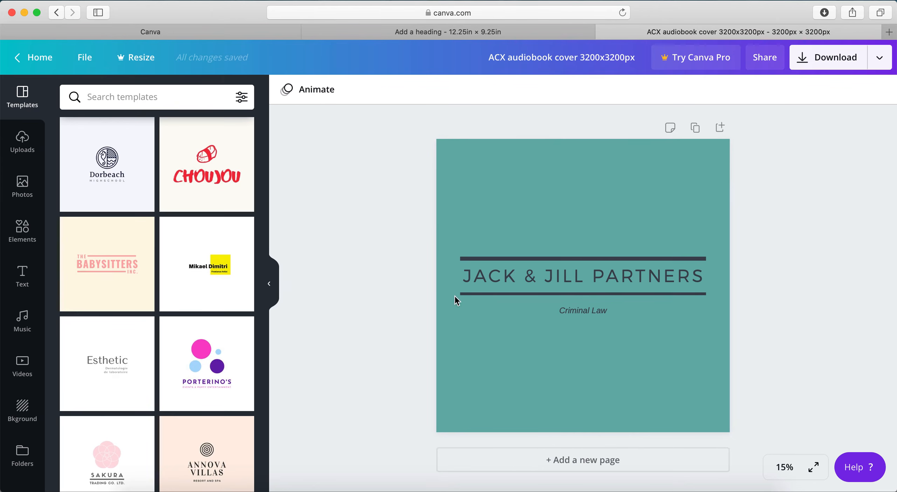
left_click(536, 196)
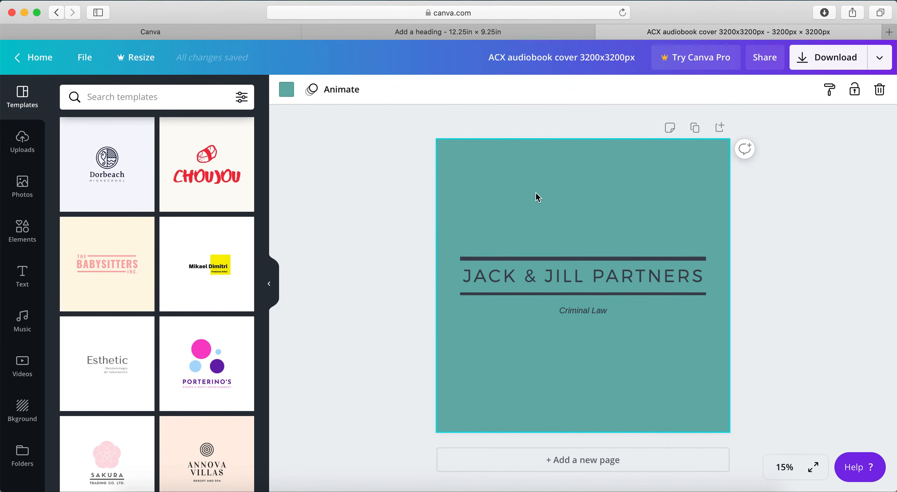
left_click(290, 94)
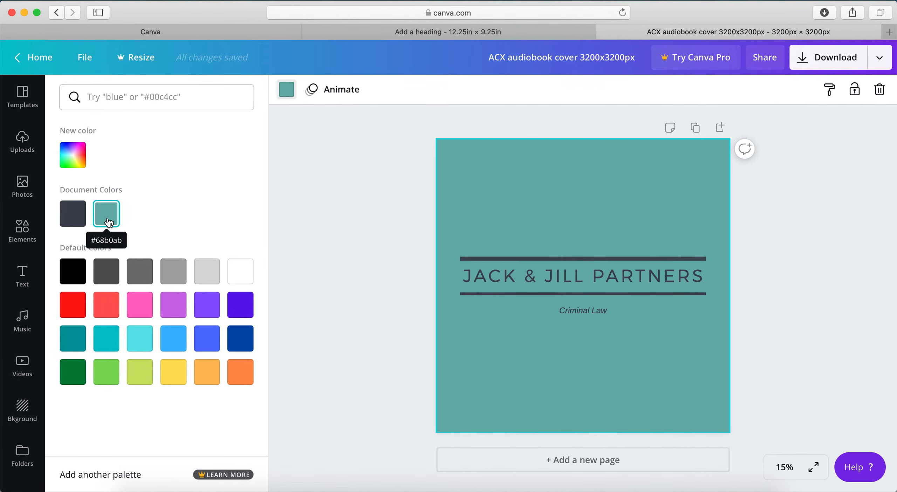
Return to the 12.25 x 9.25 in cover and recolour the gray front cover shape to 68b0ab
left_click(451, 34)
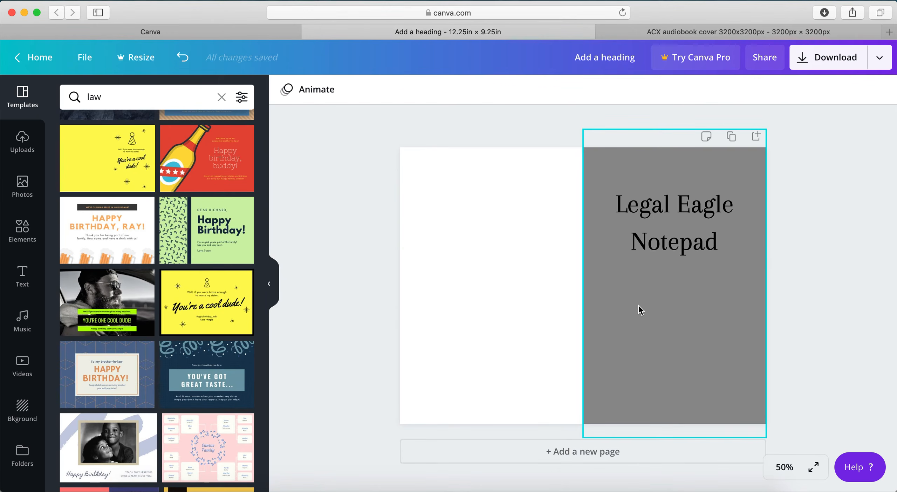
left_click(626, 306)
left_click(287, 89)
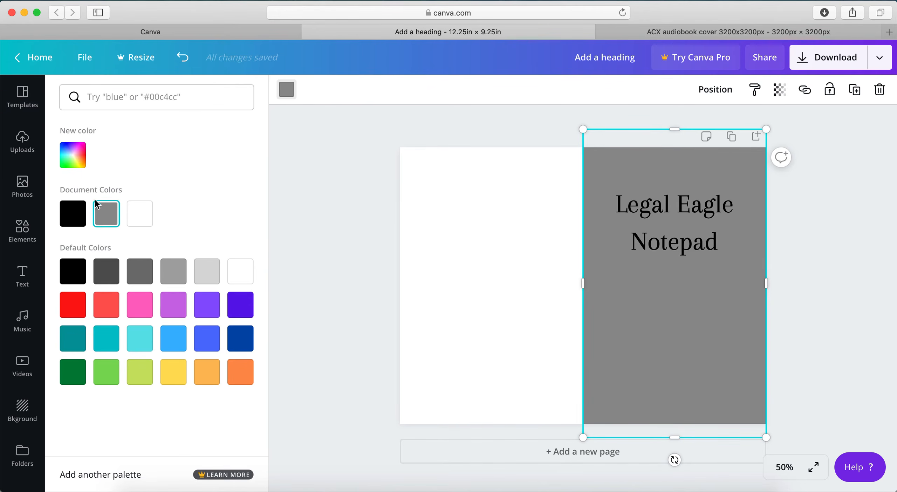
type("678")
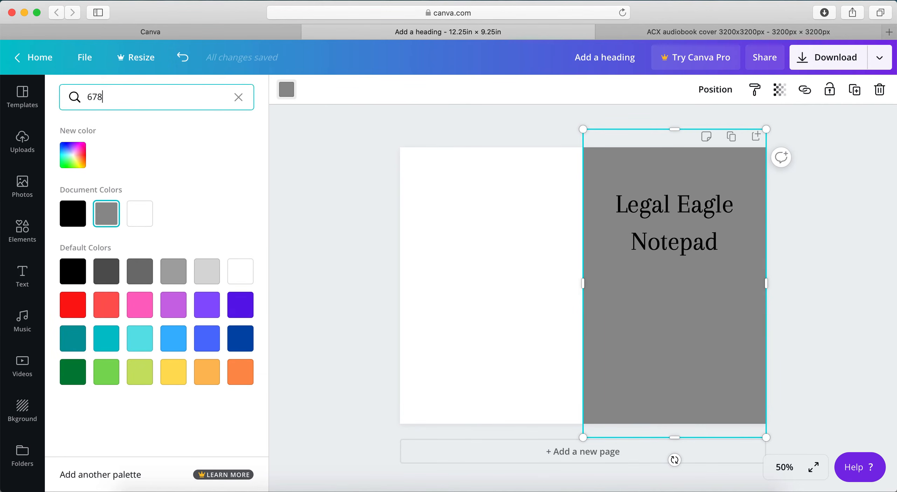
type("b0ab")
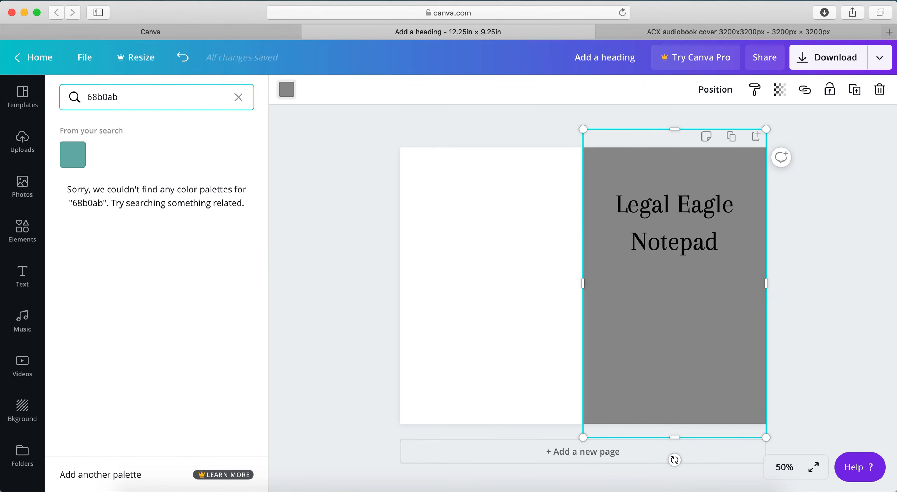
left_click(80, 158)
key("Escape")
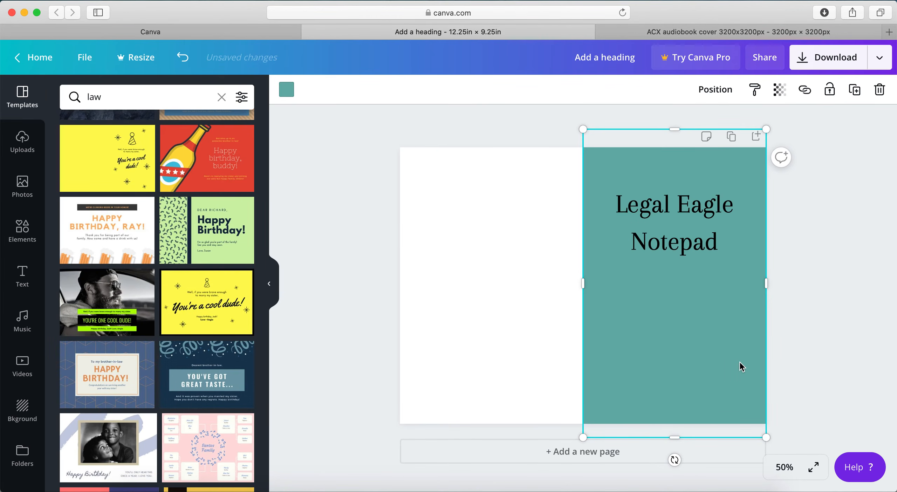
Fit the teal shape to the page's top edge and centre line, about 6.1 in wide, and nudge the title slightly down
left_click_drag(583, 129, 593, 147)
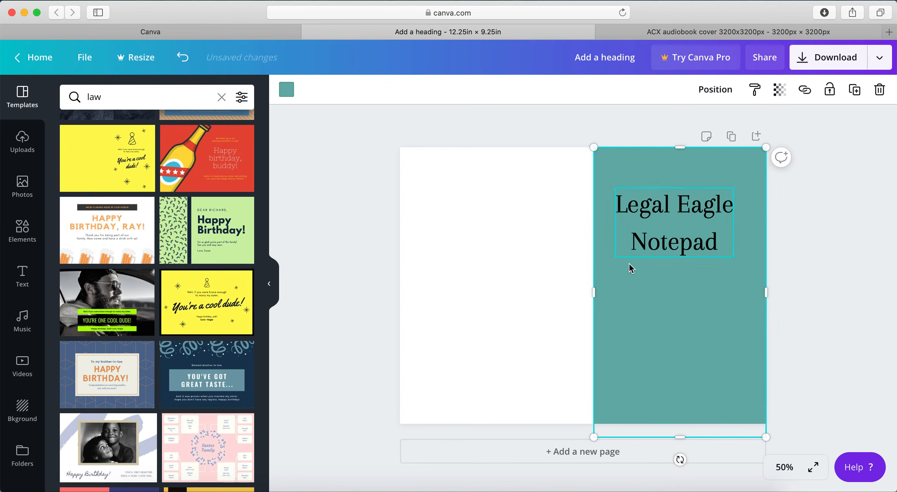
mouse_move(592, 290)
left_mouse_down()
mouse_move(565, 291)
mouse_move(581, 291)
left_mouse_up()
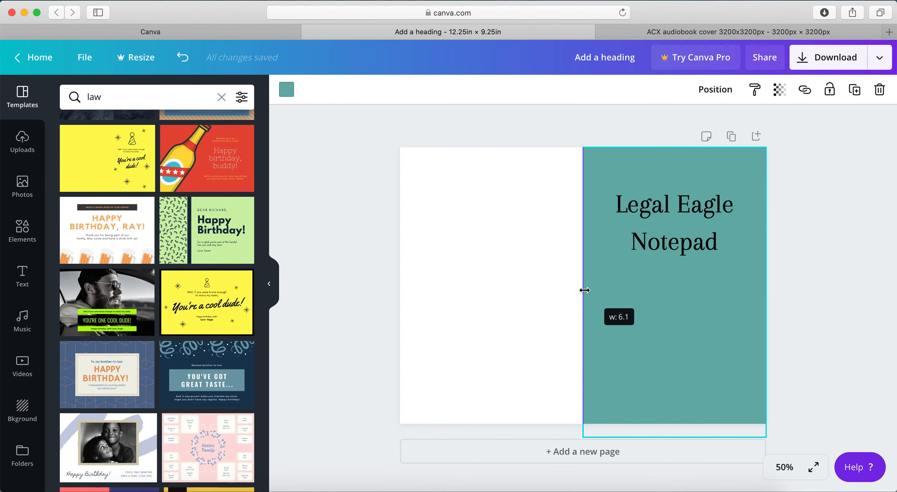
mouse_move(582, 215)
left_mouse_down()
mouse_move(567, 218)
mouse_move(581, 220)
left_mouse_up()
left_click(697, 244)
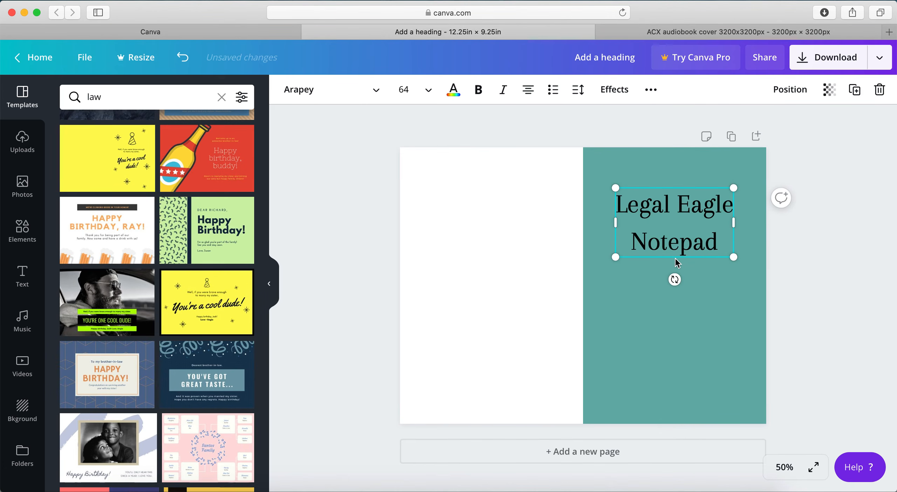
left_click_drag(701, 186, 690, 187)
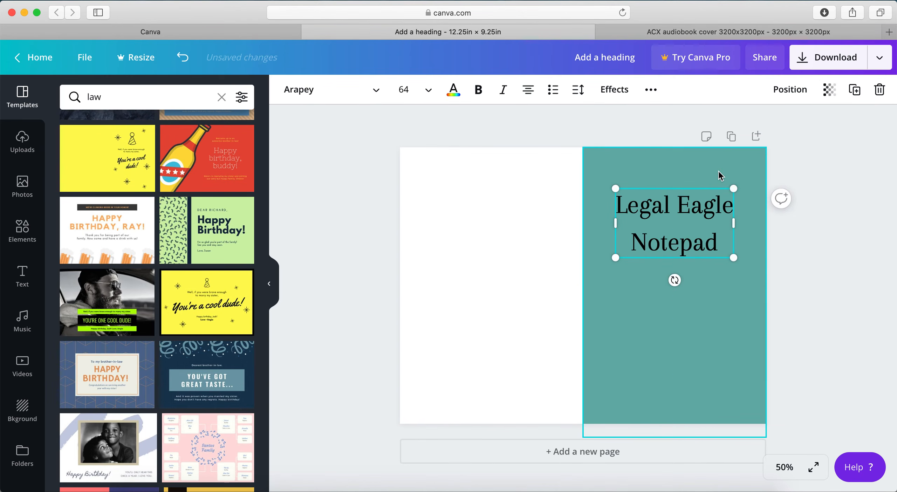
Duplicate the teal front cover shape and place the copy over the white half of the page as the back cover
left_click(718, 171)
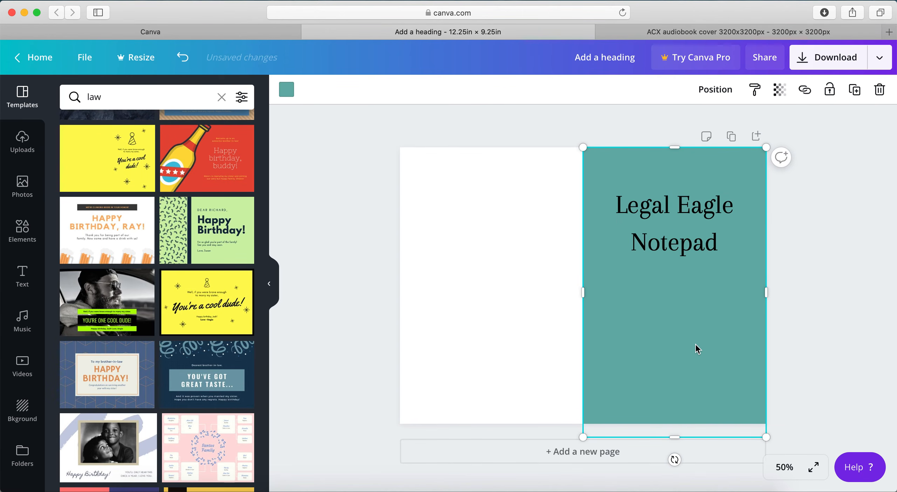
key("super+d")
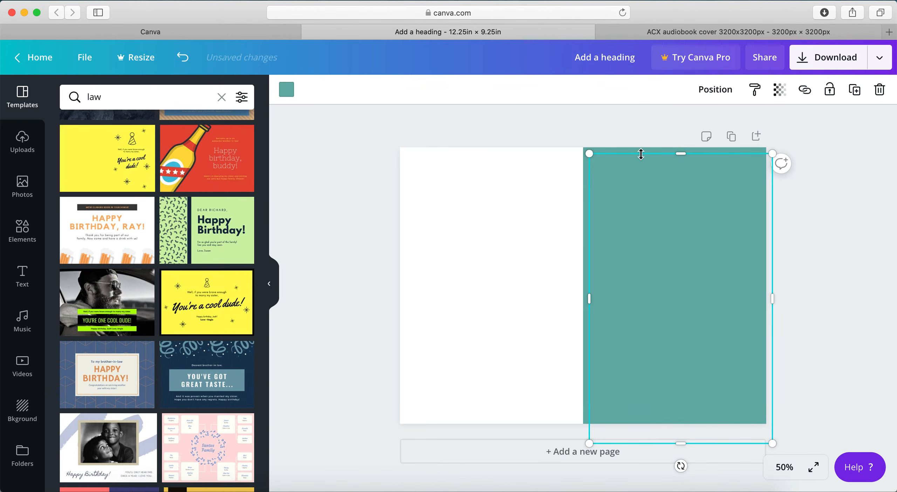
left_click_drag(638, 169, 451, 160)
left_click(328, 214)
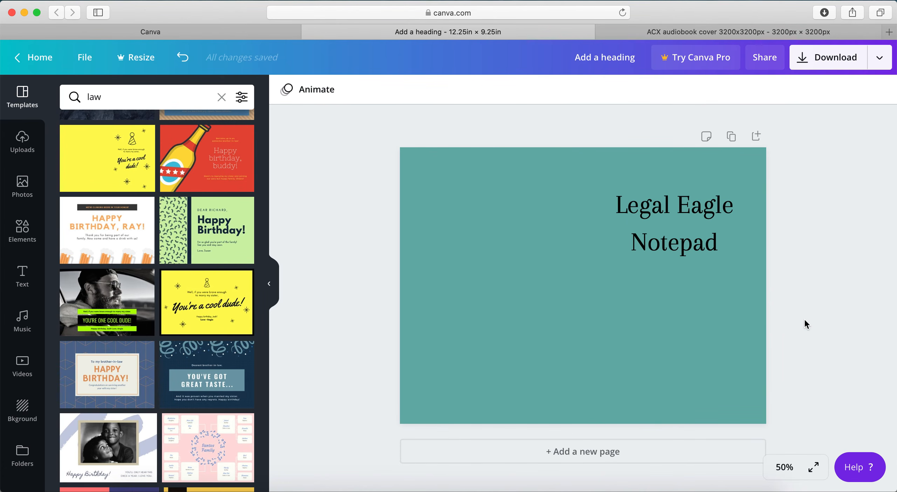
Review the file types offered for downloading the cover, including PDF Standard and PDF Print, and close the options without downloading
left_click(871, 56)
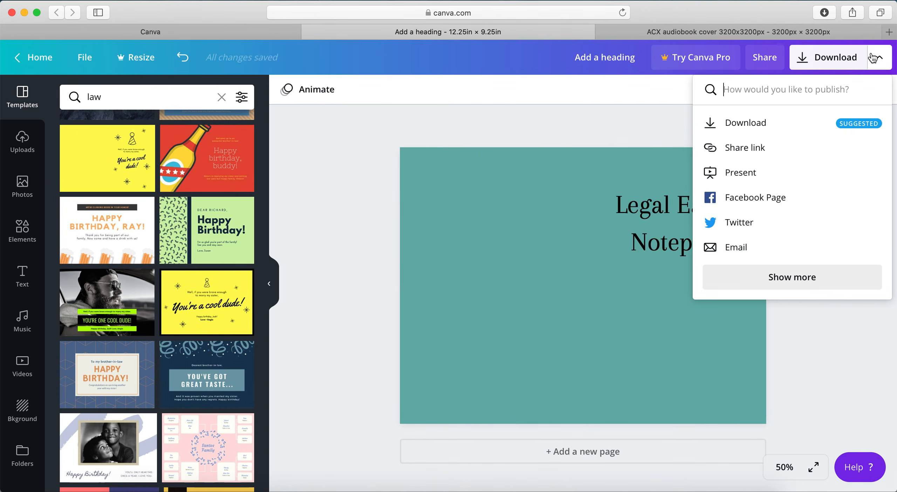
left_click(752, 126)
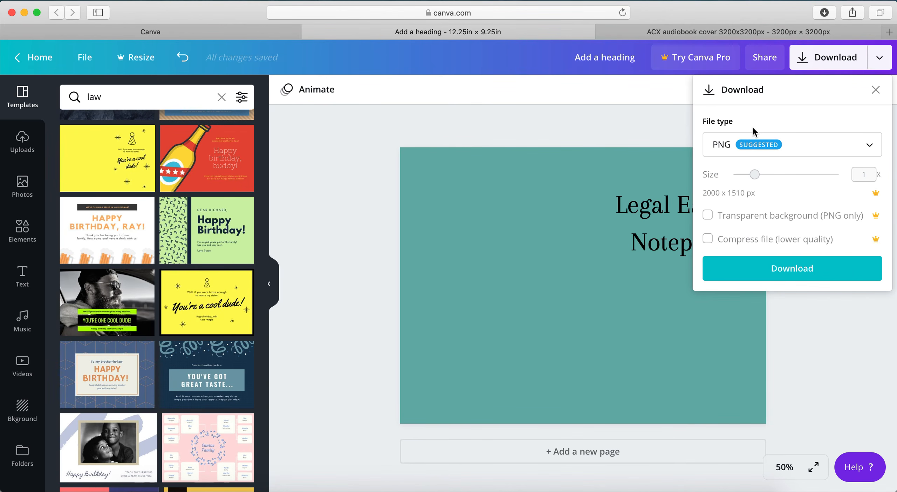
left_click(789, 149)
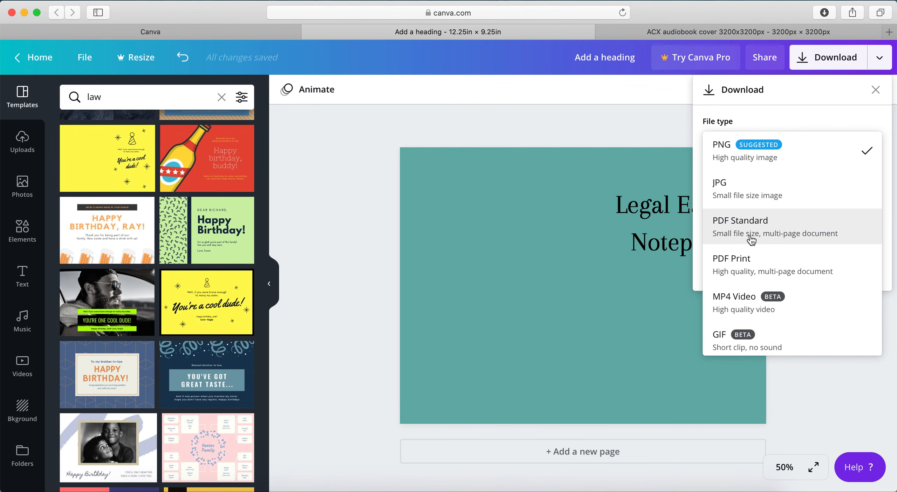
left_click(408, 112)
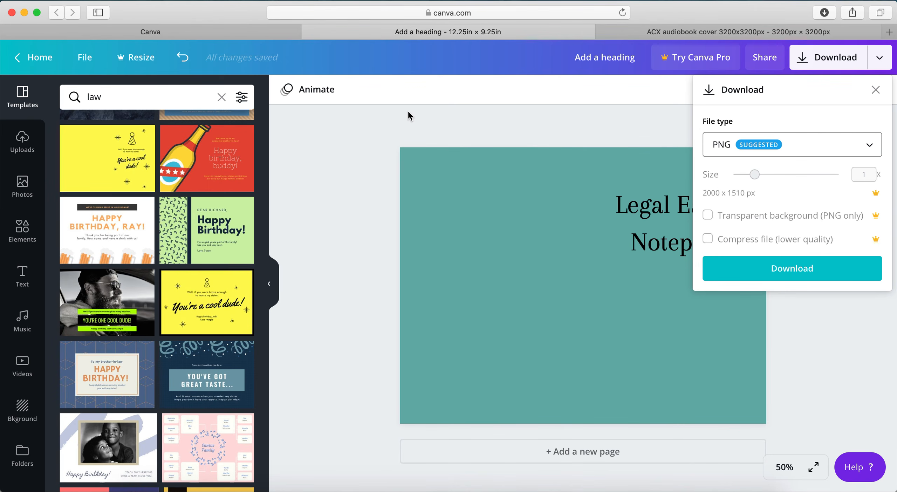
left_click(497, 112)
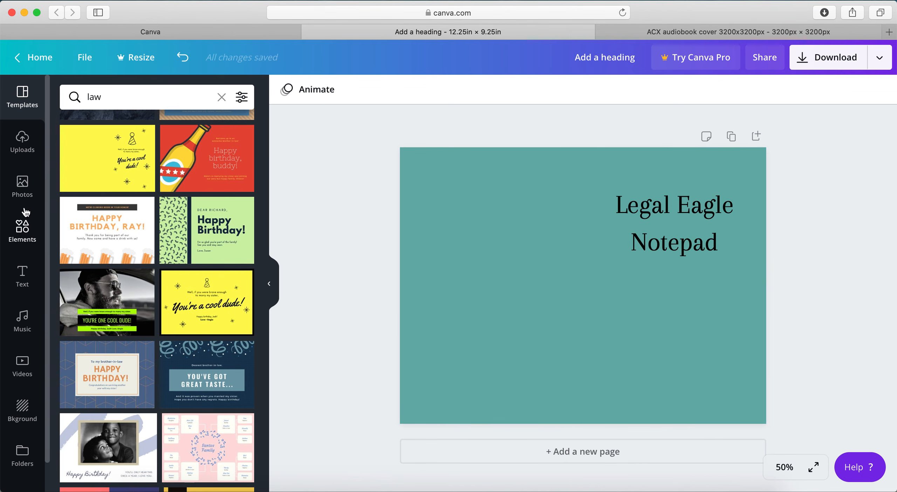
Open the photo library to look for a cover image
left_click(21, 181)
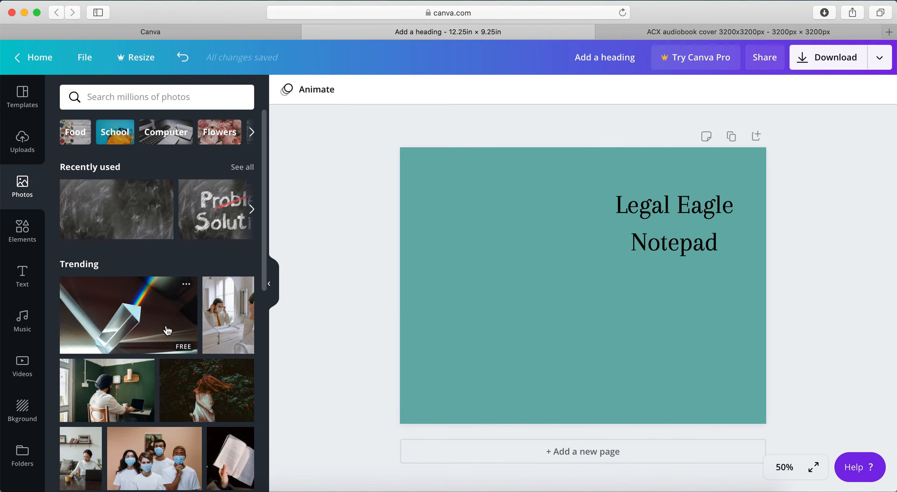